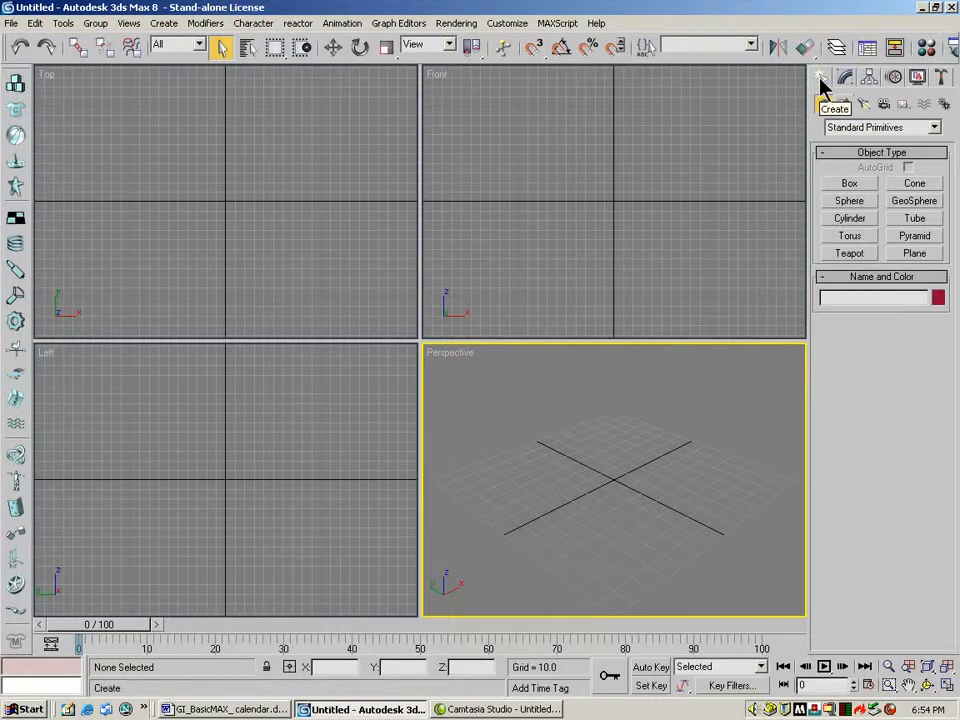
In a maximized Front view, use Line to draw half a goblet bowl from the vertical axis to a rim about 75 units out, continuing into the upper stem.
left_click(844, 104)
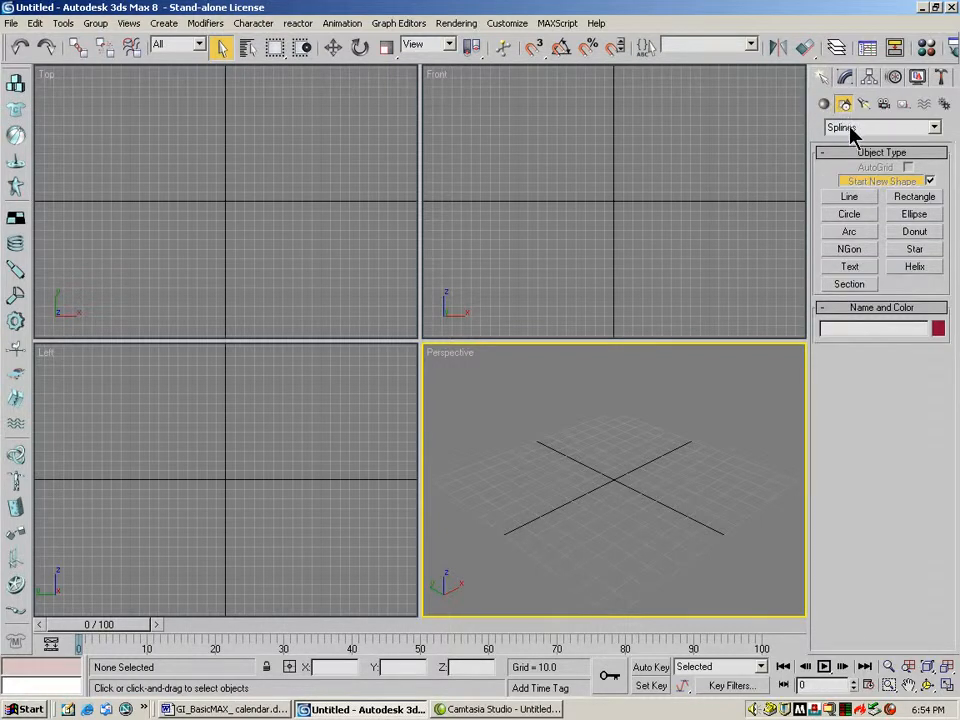
left_click(845, 199)
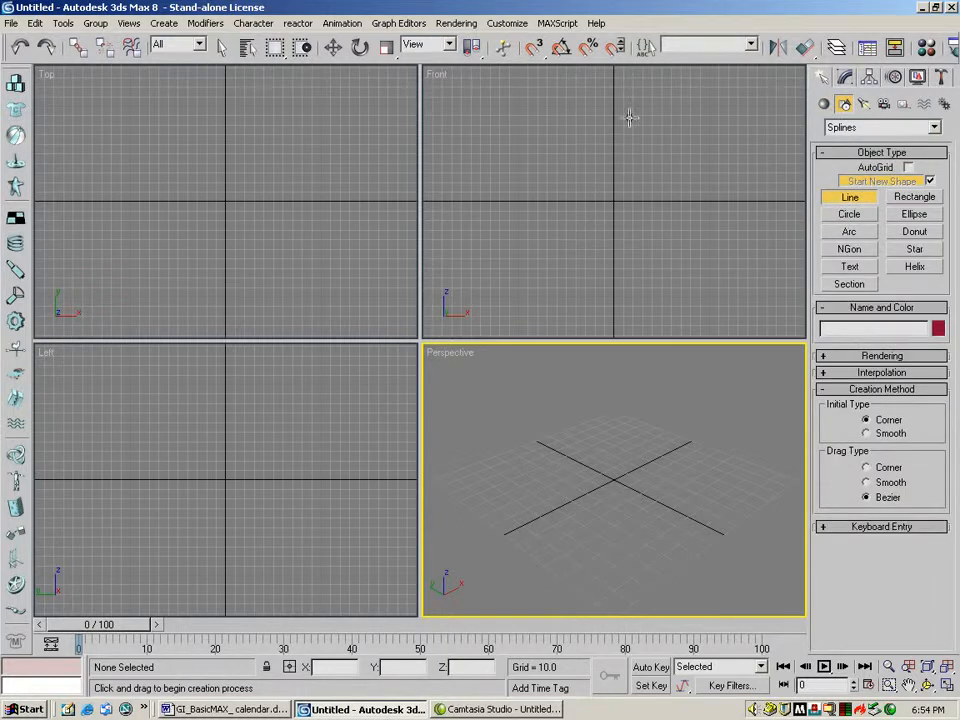
right_click(708, 202)
key("alt+w")
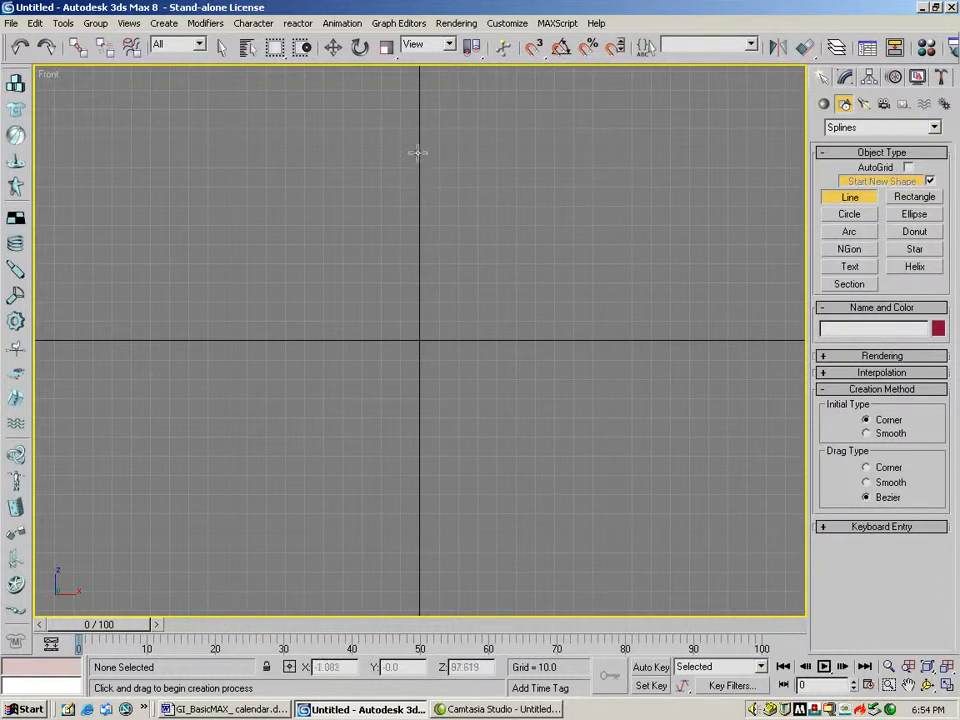
left_click(419, 242)
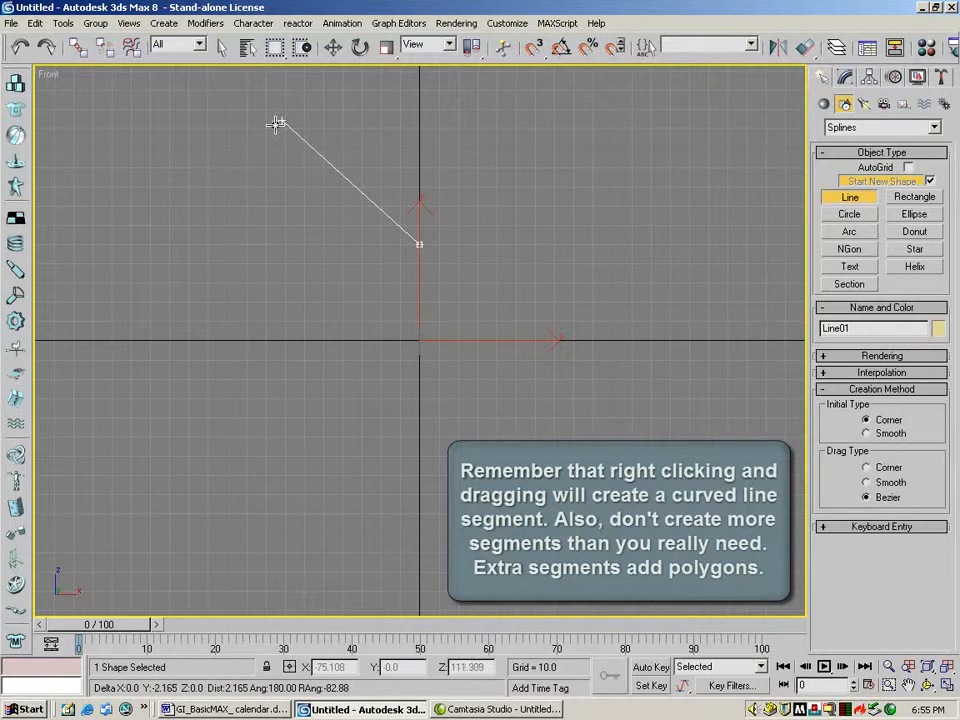
left_click(278, 122)
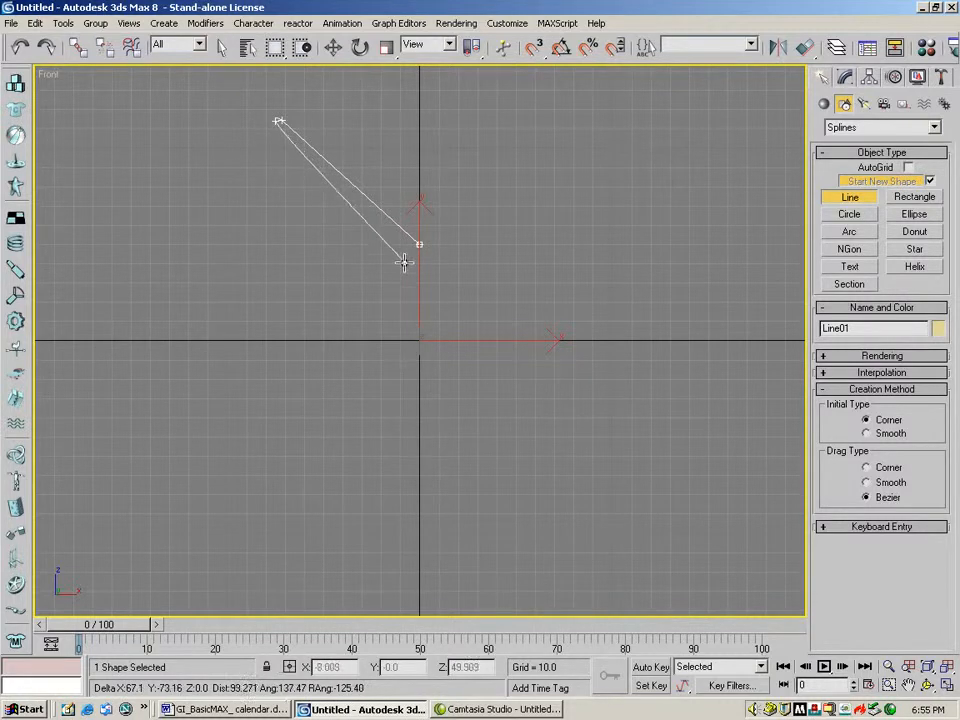
left_click(406, 350)
Continue the profile with two rounded stem knobs and a flared base about 90 units out, finishing with a flat bottom at the vertical axis.
left_click_drag(390, 364, 388, 374)
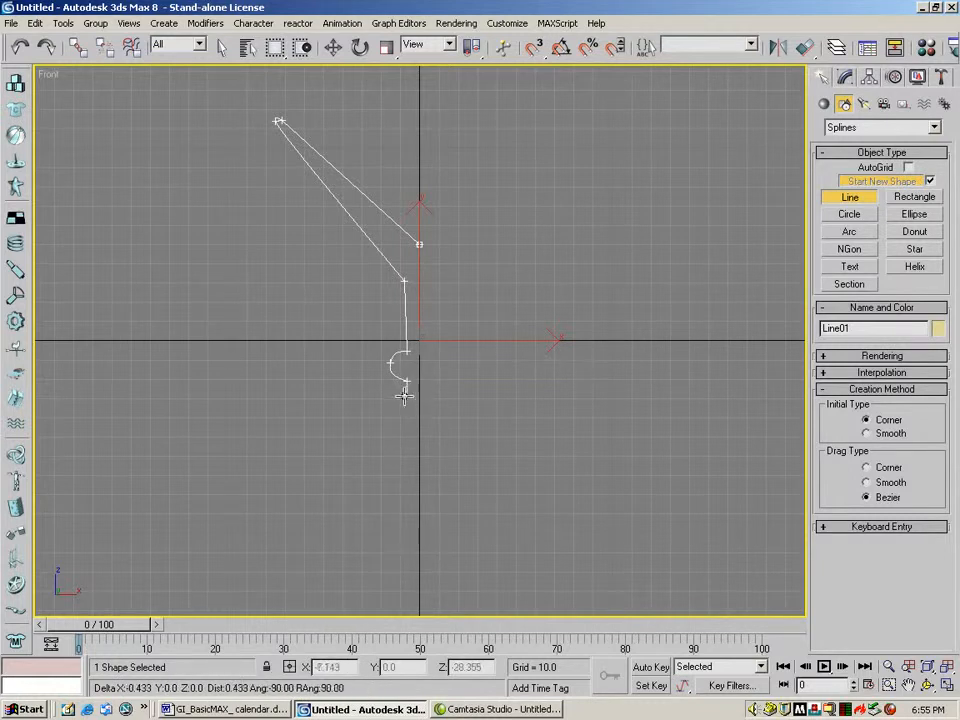
left_click_drag(397, 408, 398, 415)
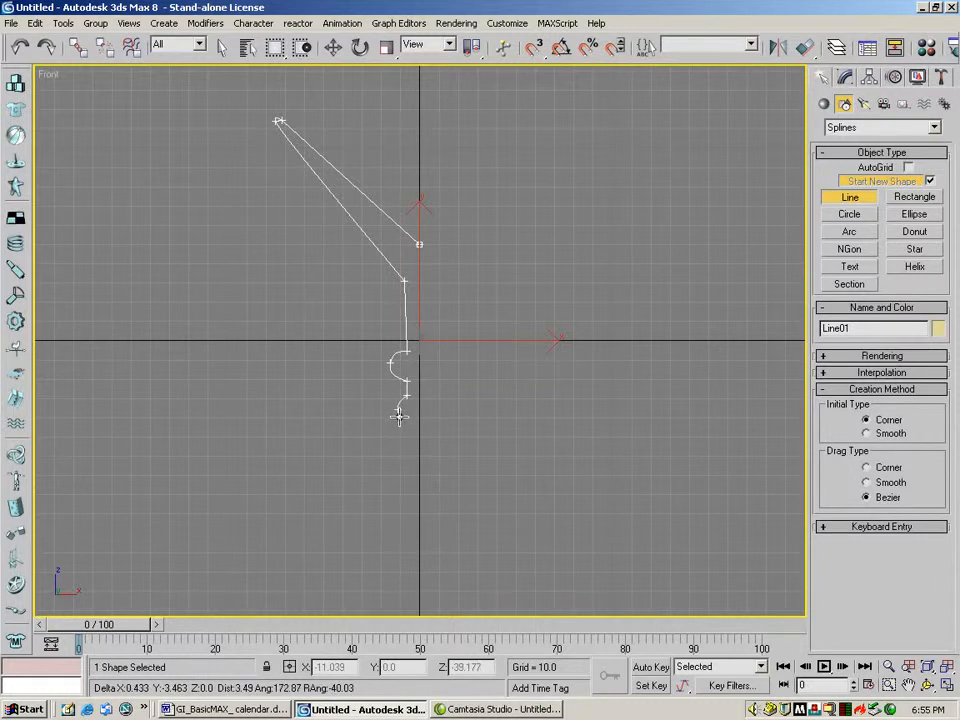
left_click(406, 419)
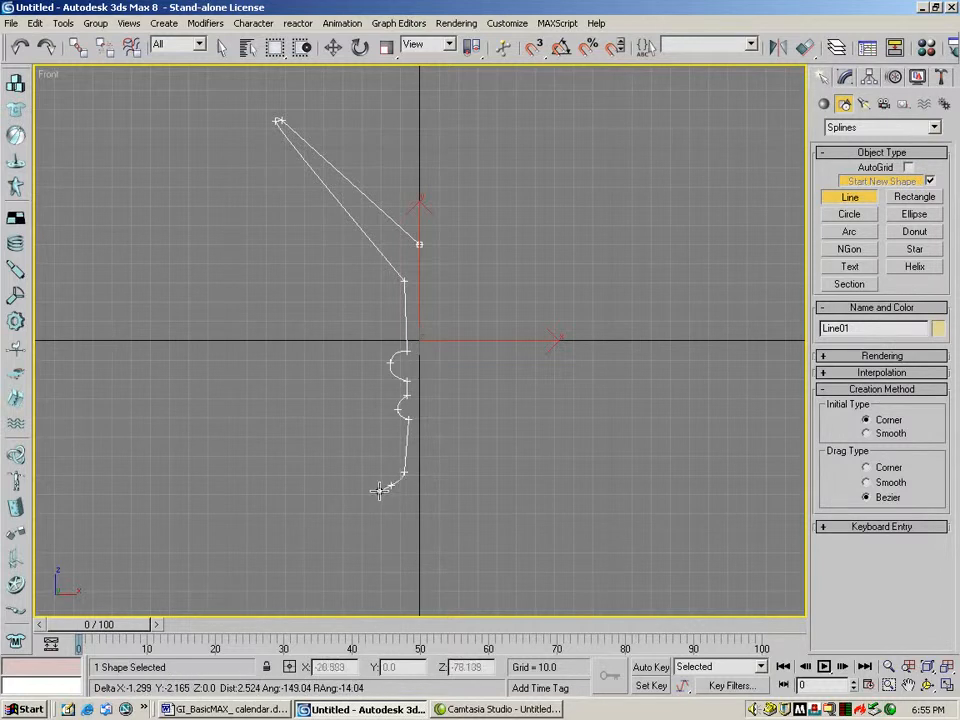
left_click(262, 514)
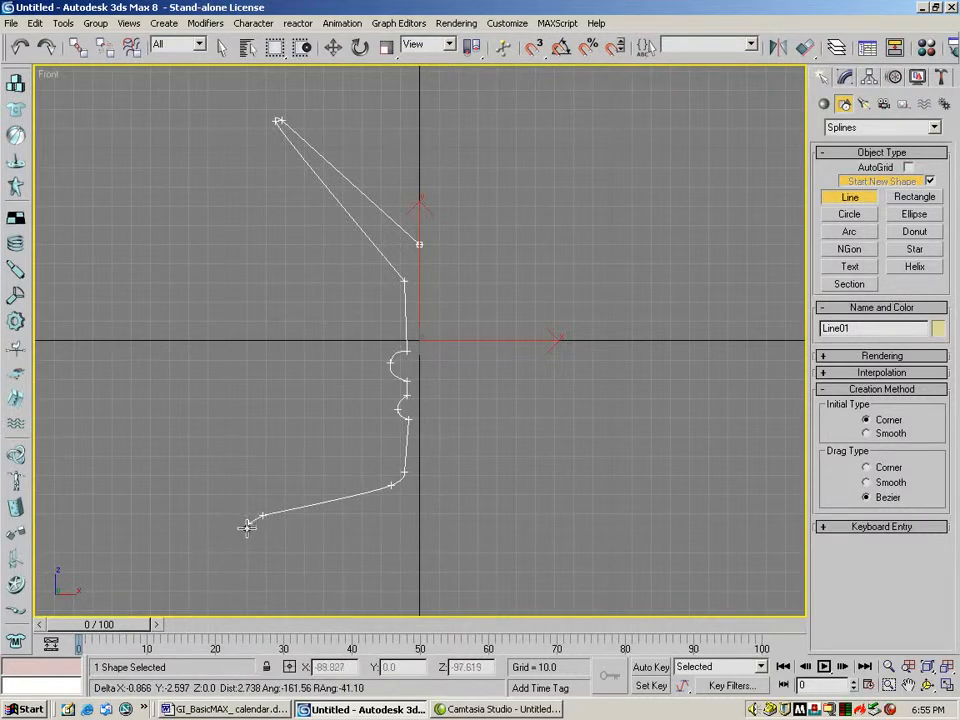
left_click(248, 523)
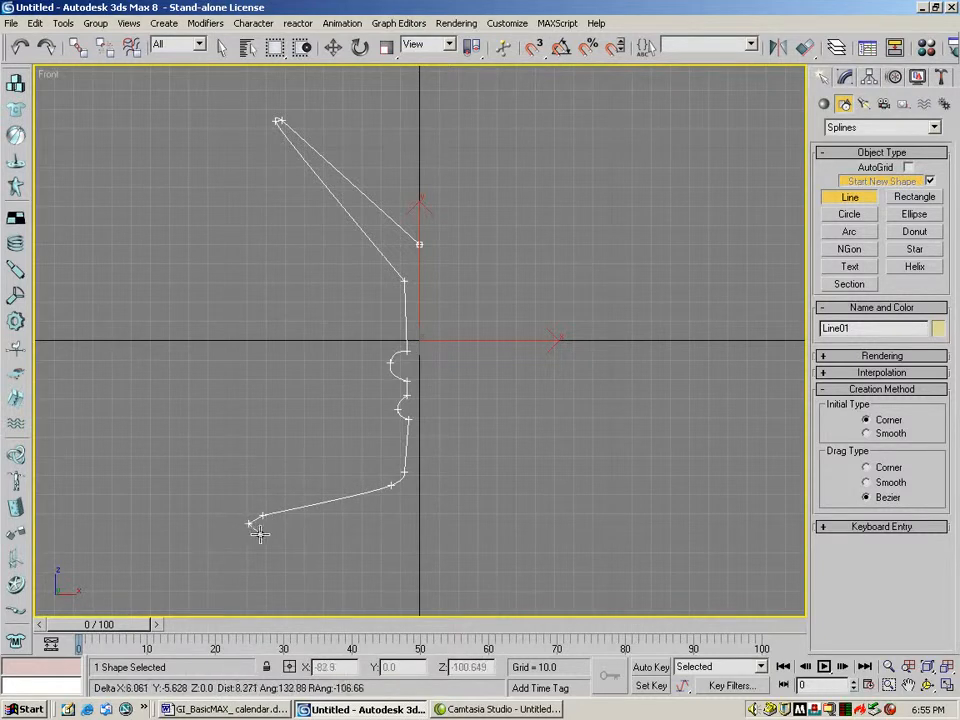
left_click(420, 522)
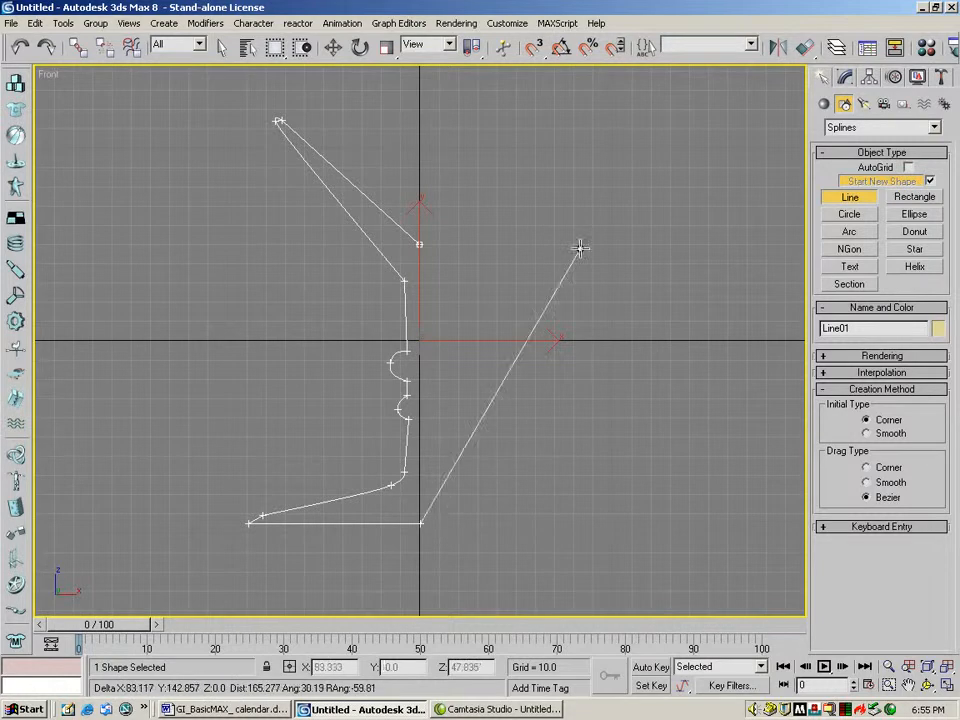
right_click(584, 378)
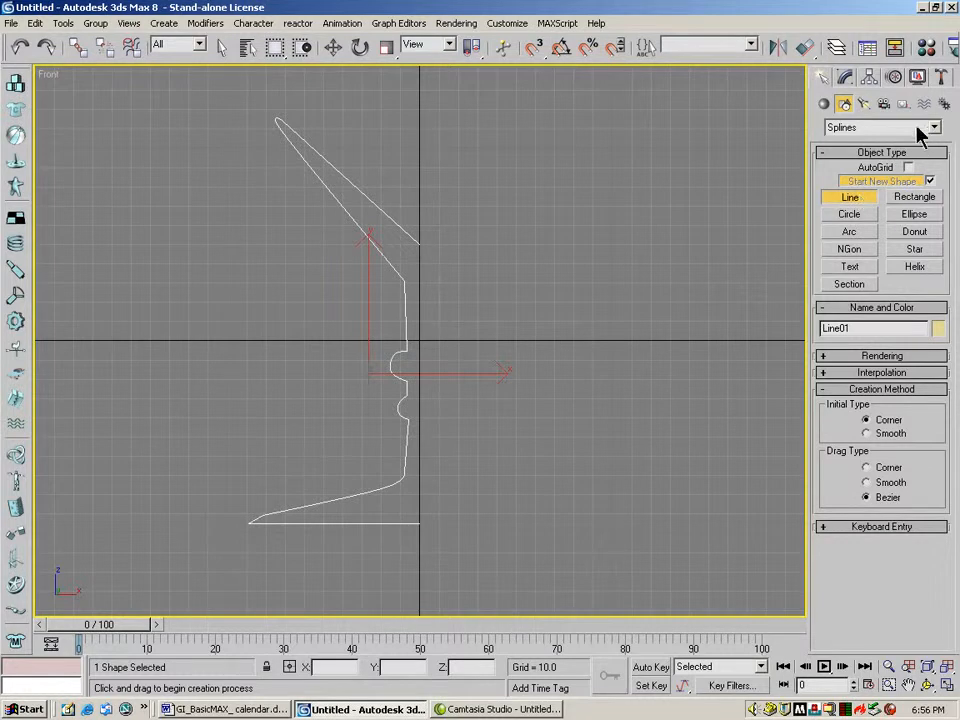
Apply a Lathe modifier to the goblet profile line.
left_click(846, 78)
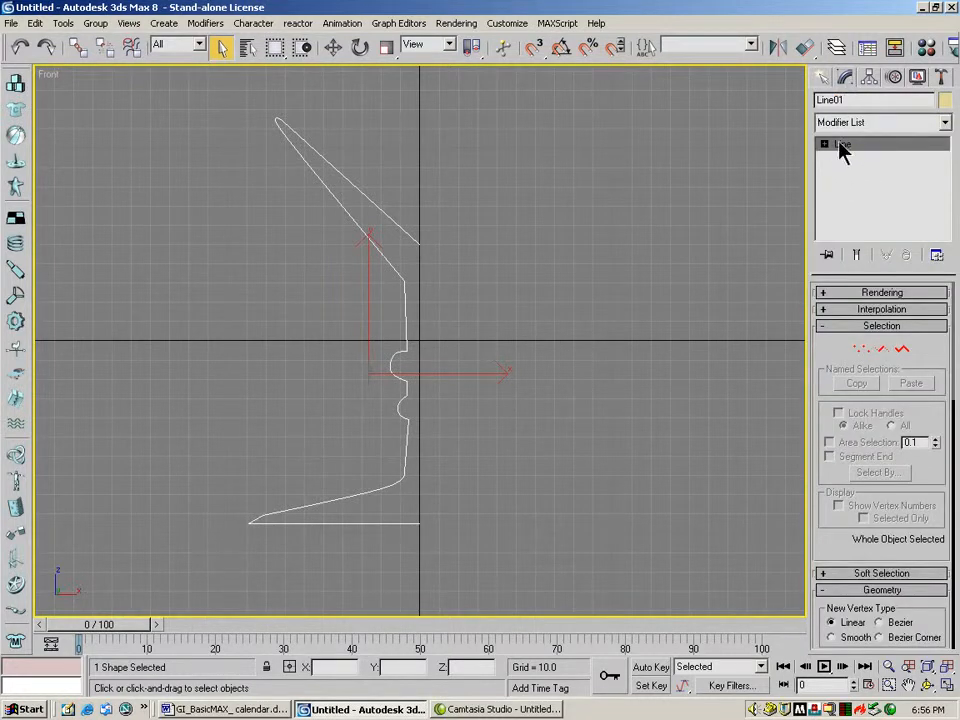
left_click(945, 122)
left_click_drag(948, 157, 954, 296)
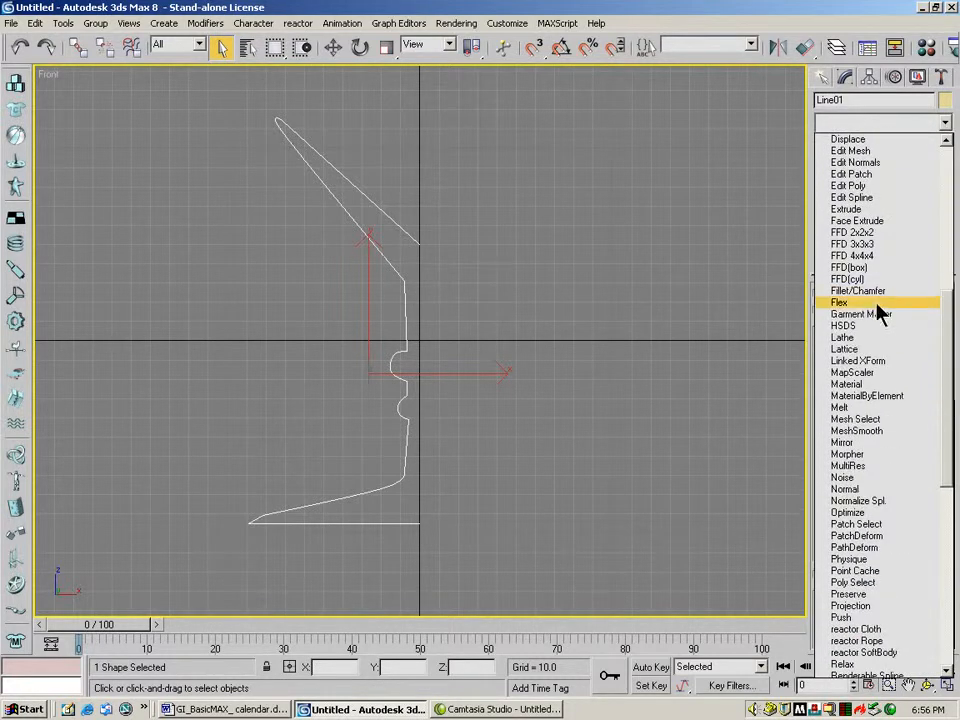
left_click(864, 339)
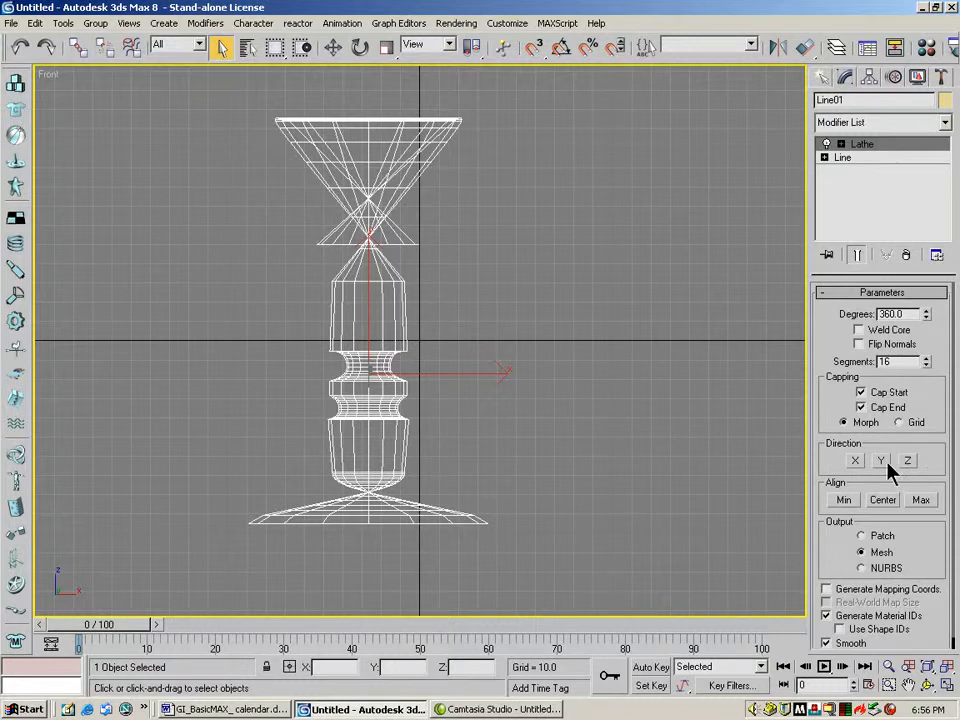
Try the X, Y and Z revolve directions of the Lathe modifier and return to Y.
left_click(855, 460)
left_click(880, 460)
left_click(907, 460)
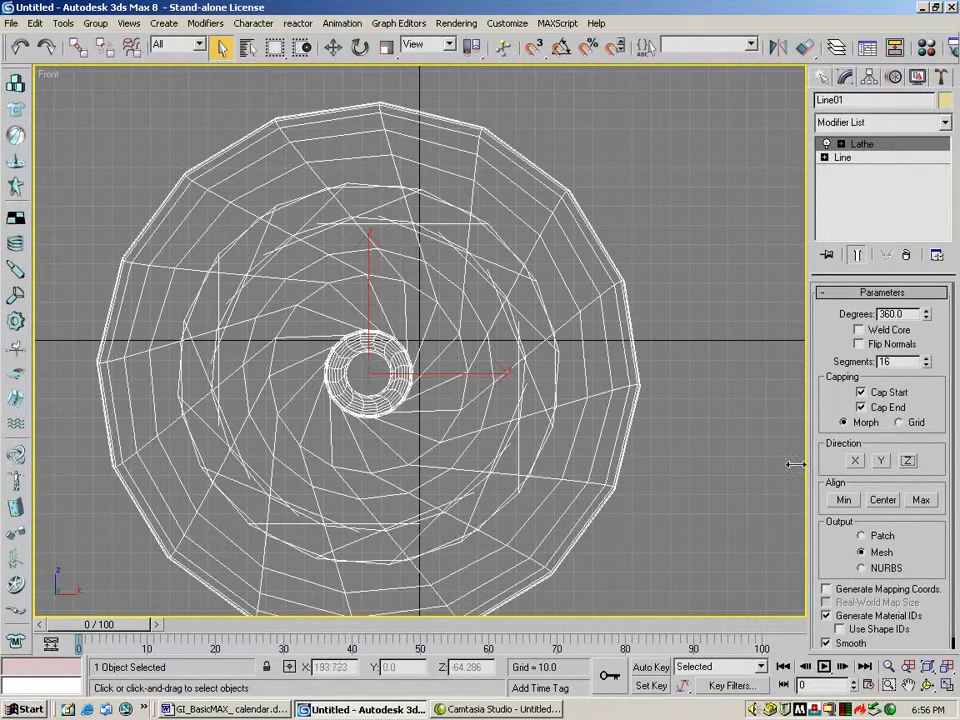
left_click(878, 460)
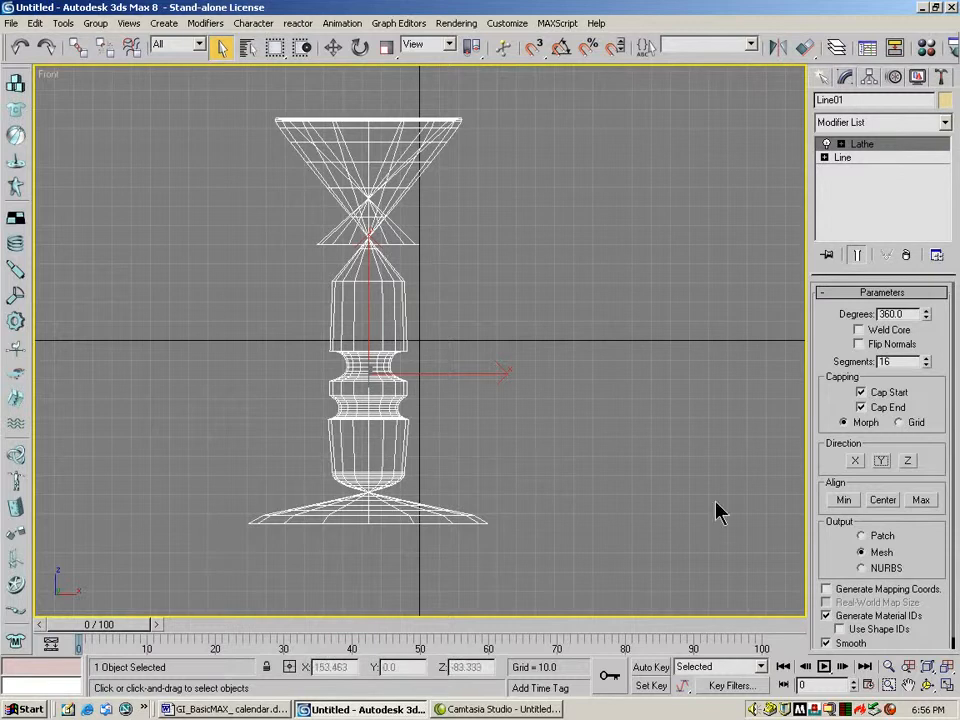
Try the Min and Center alignments of the Lathe axis, and settle on Max.
left_click(845, 500)
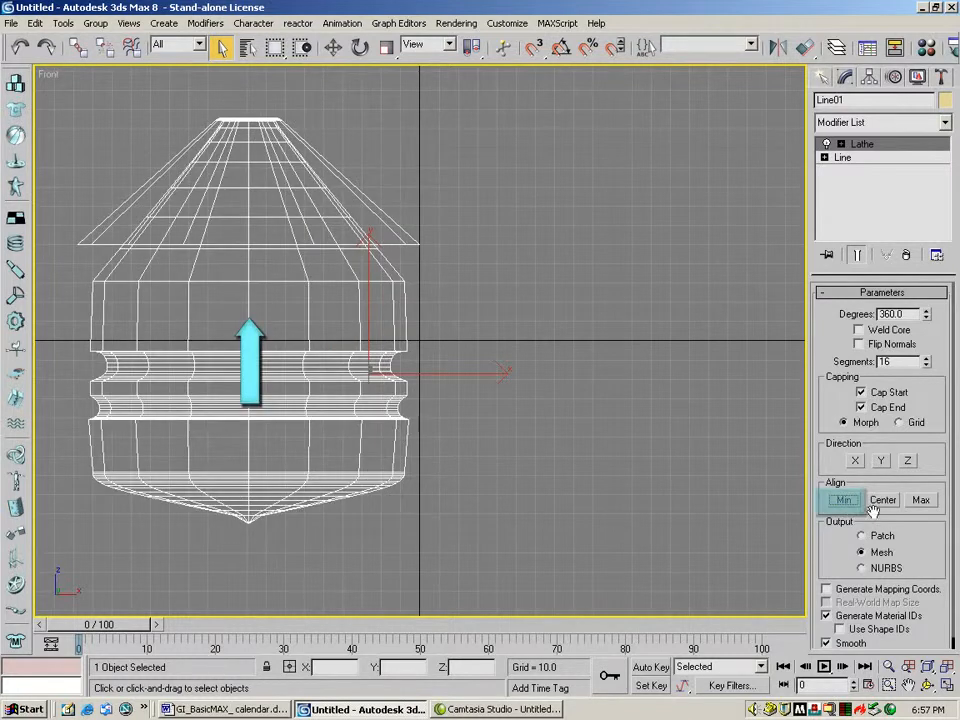
left_click(883, 500)
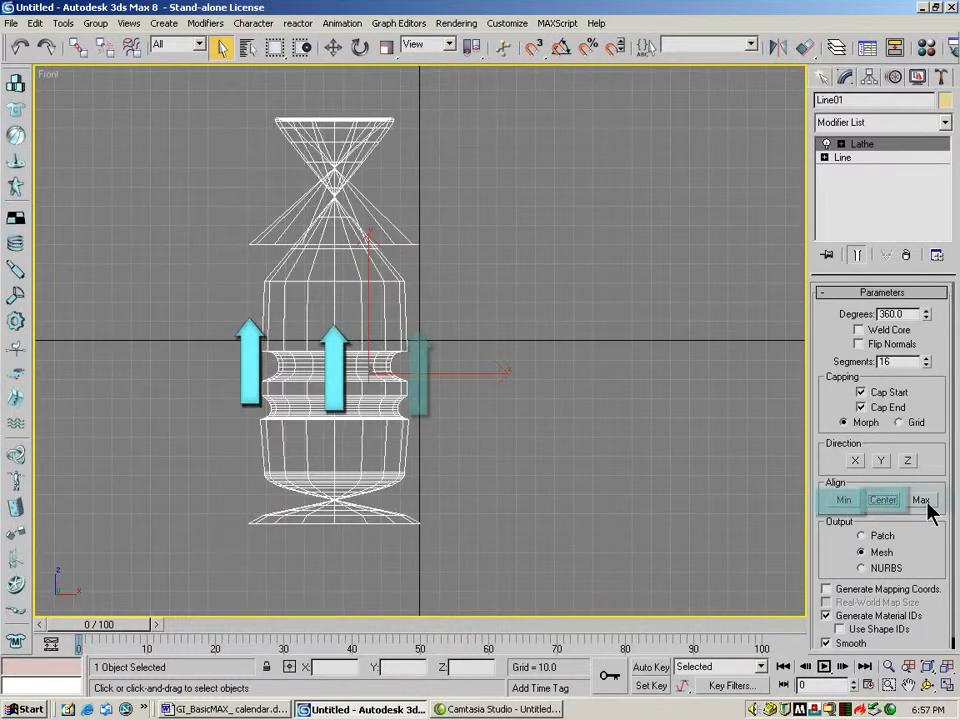
left_click(923, 502)
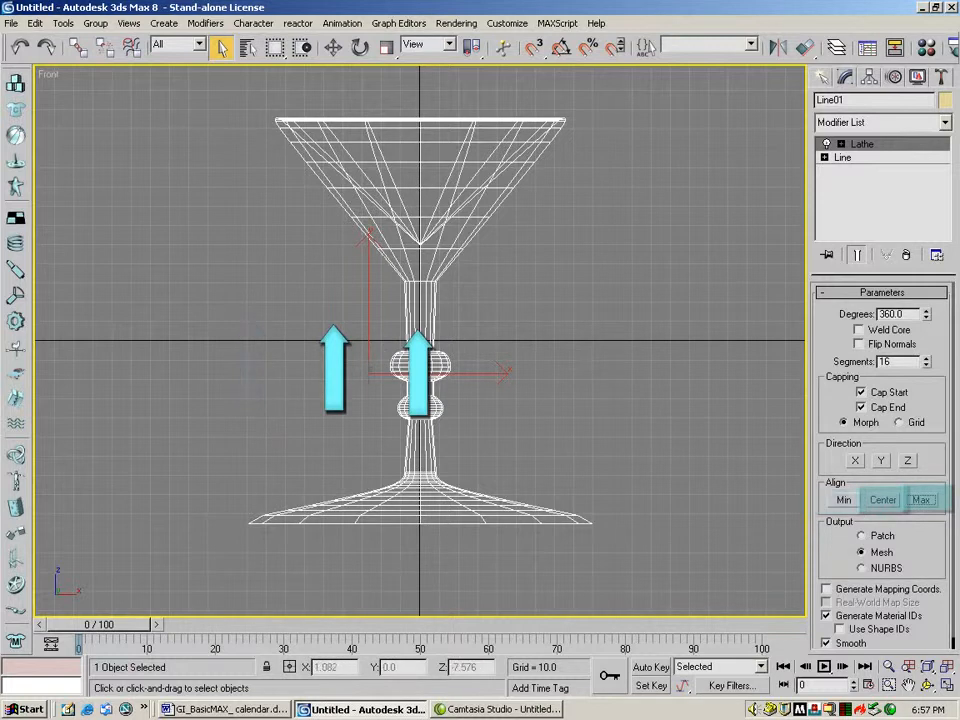
Enter the Lathe's Axis sub-object level and compare the axis position with Center, Min and Max alignment, returning to Max.
left_click(841, 145)
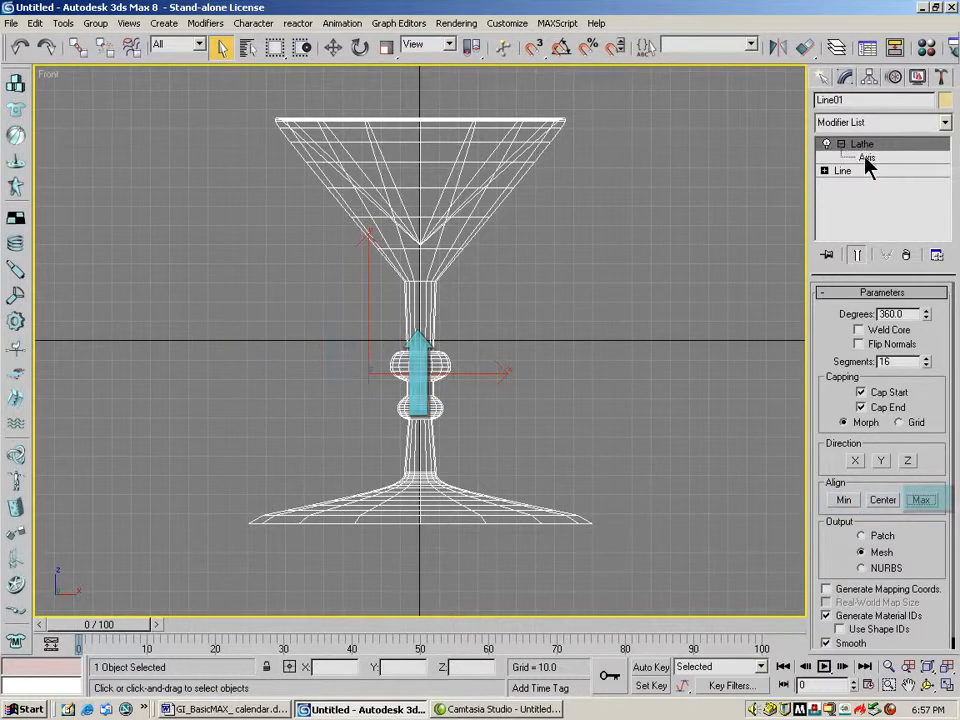
left_click(866, 157)
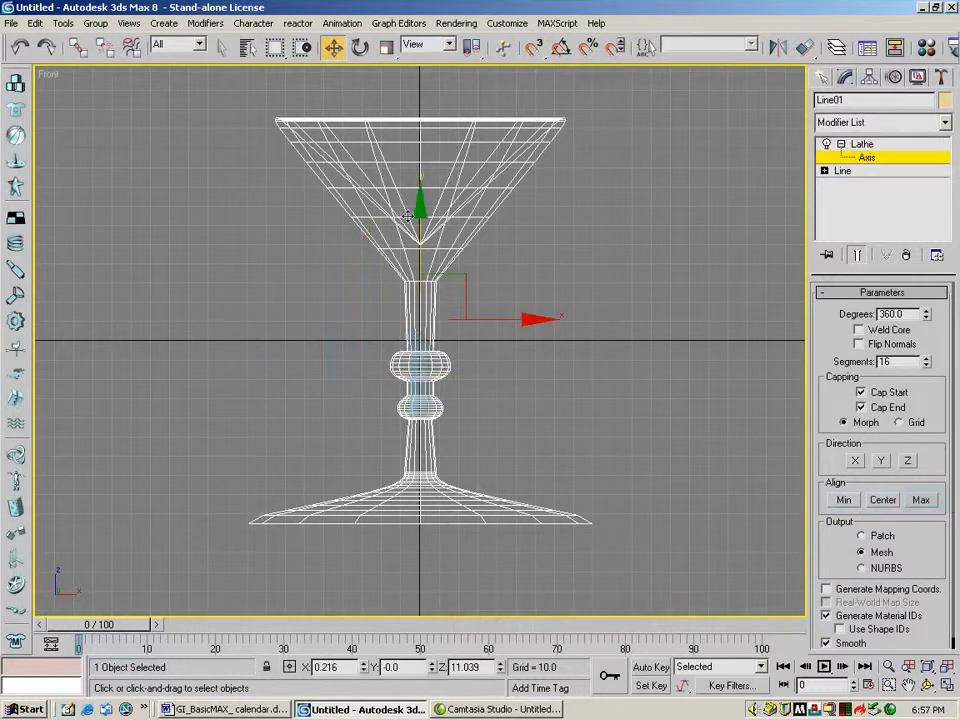
left_click(884, 502)
left_click(843, 500)
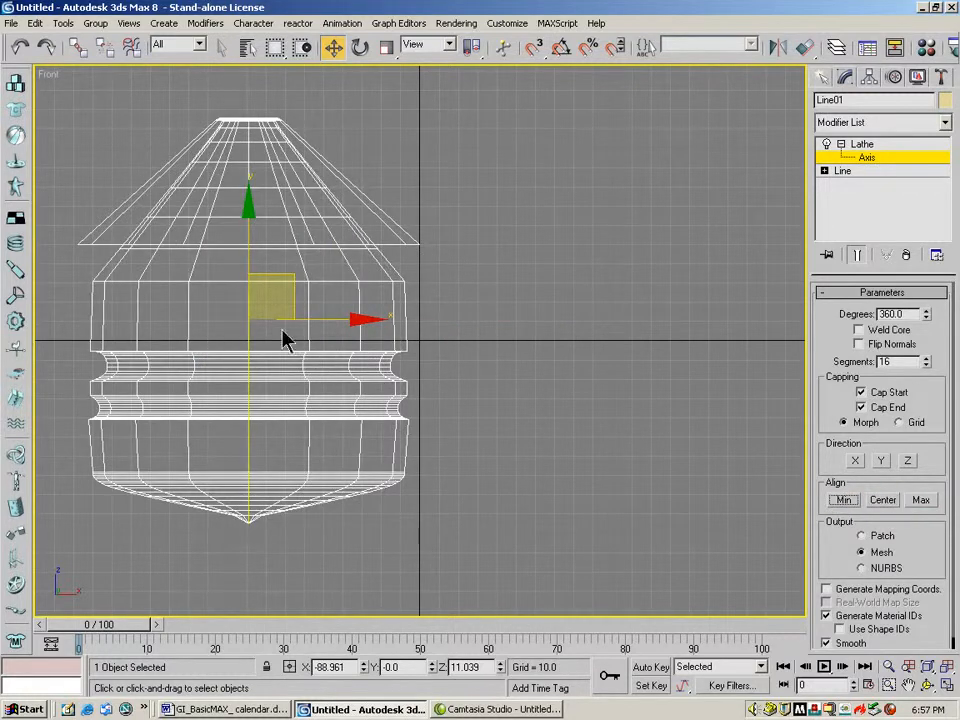
left_click(884, 500)
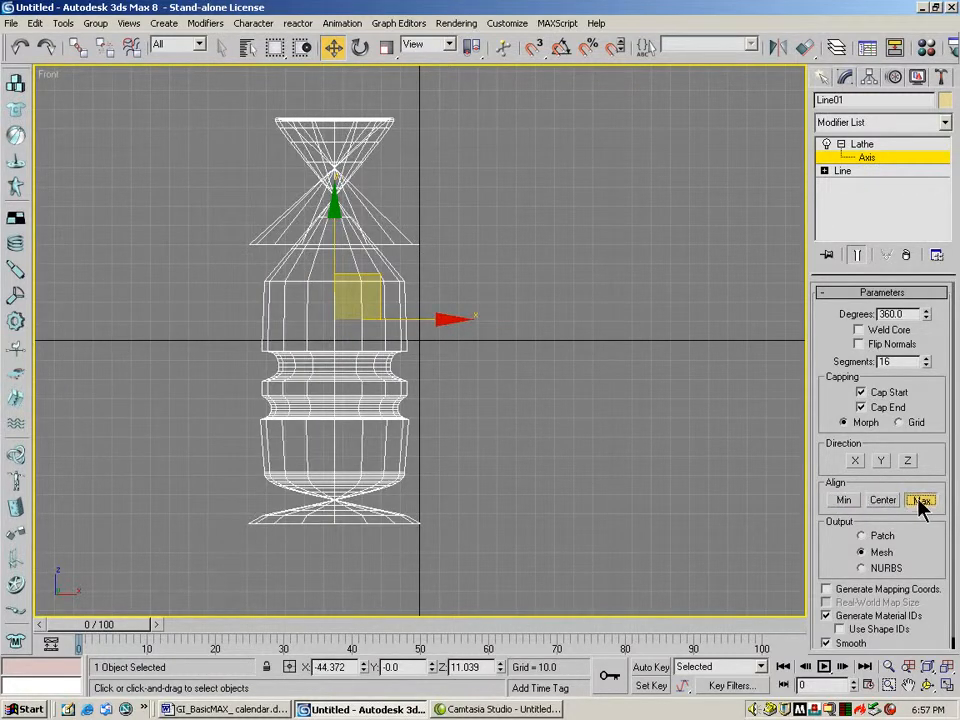
left_click(920, 500)
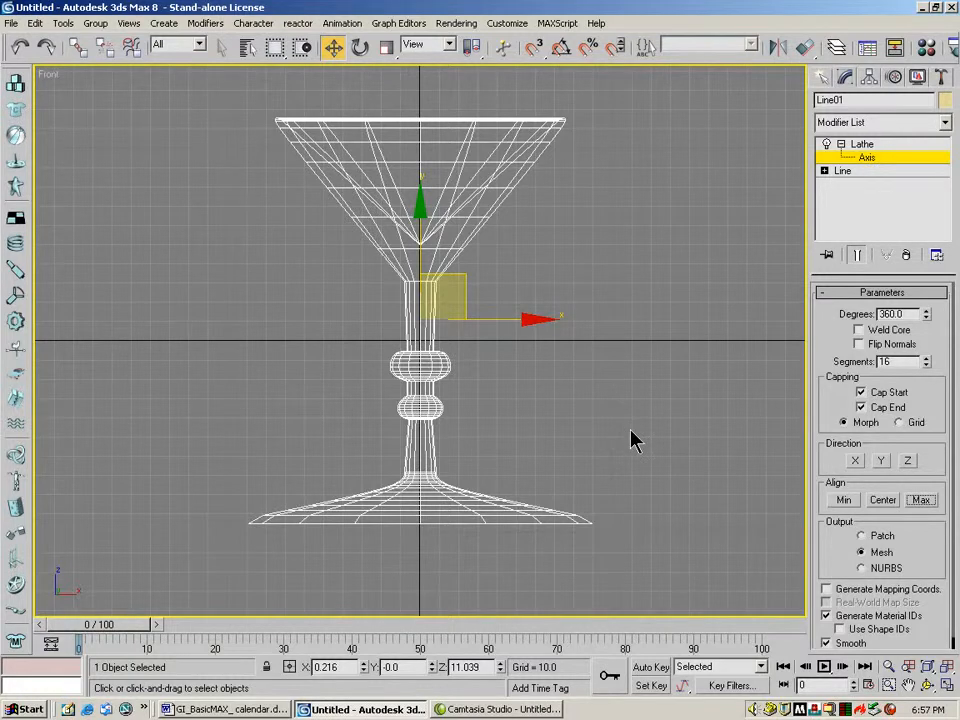
Shade the viewport with Smooth + Highlights and examine the goblet's bowl, stem and base in 3D.
right_click(46, 75)
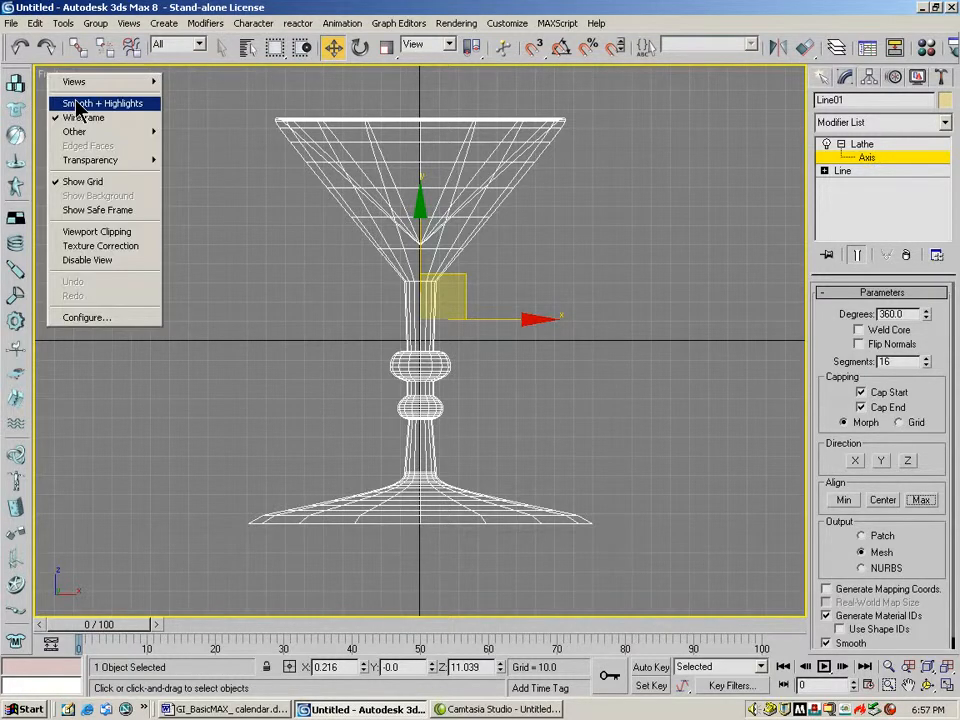
left_click(86, 102)
left_click(928, 685)
left_click_drag(440, 330, 379, 356)
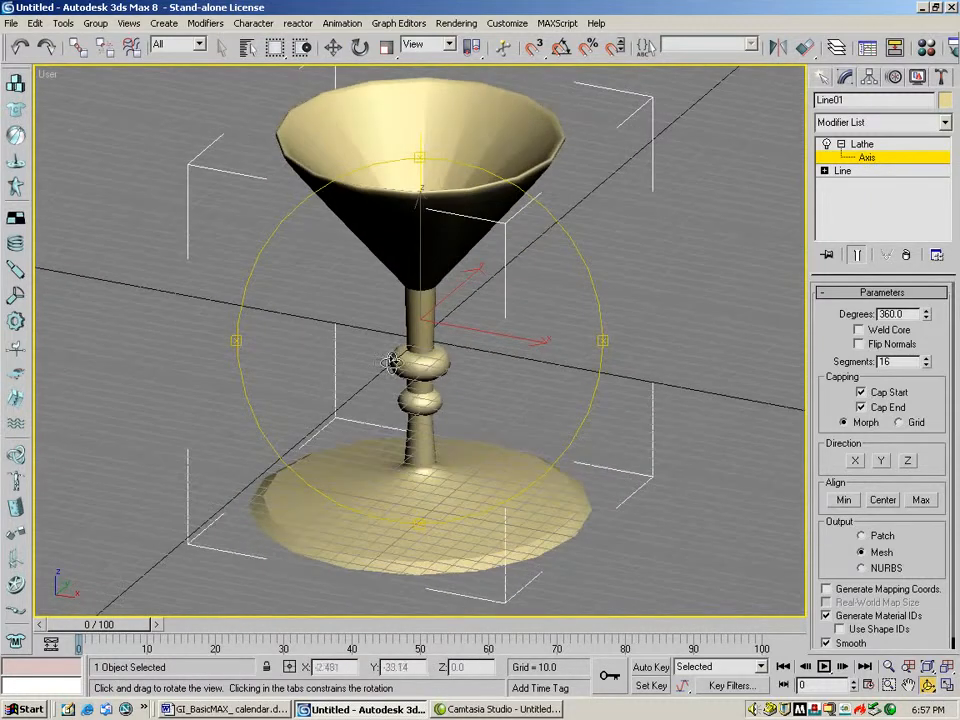
left_click_drag(471, 369, 432, 360)
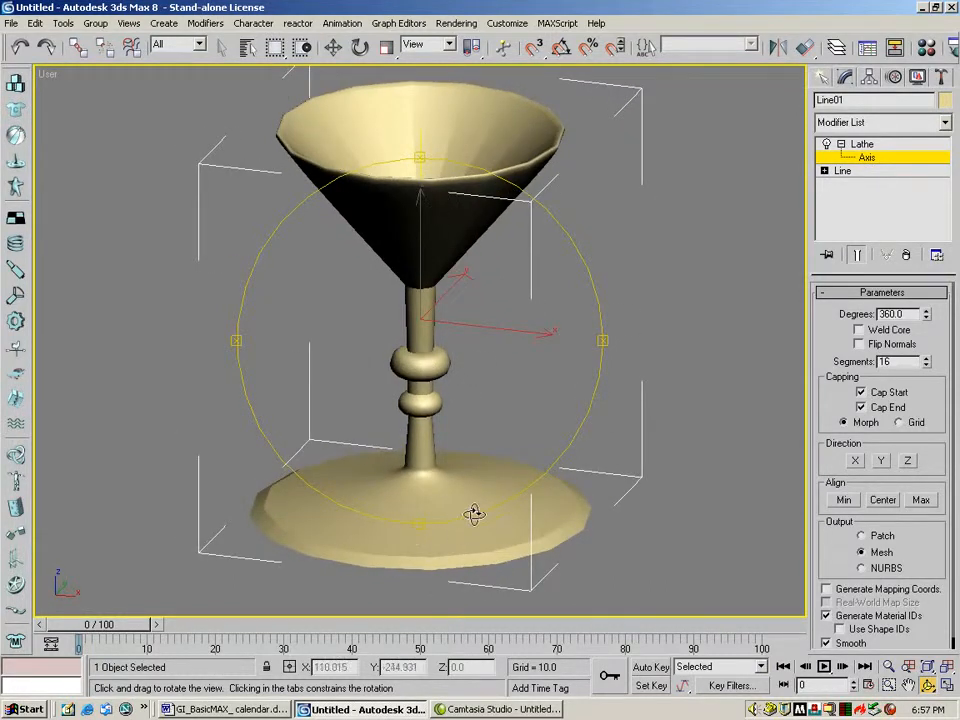
left_click_drag(473, 507, 476, 467)
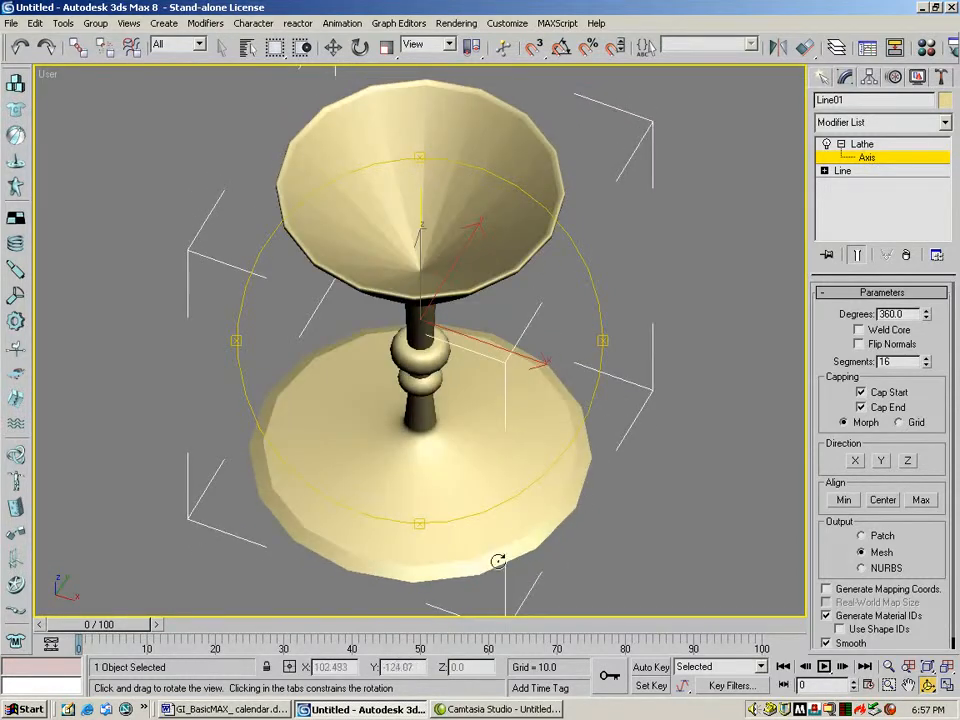
left_click_drag(407, 499, 391, 420)
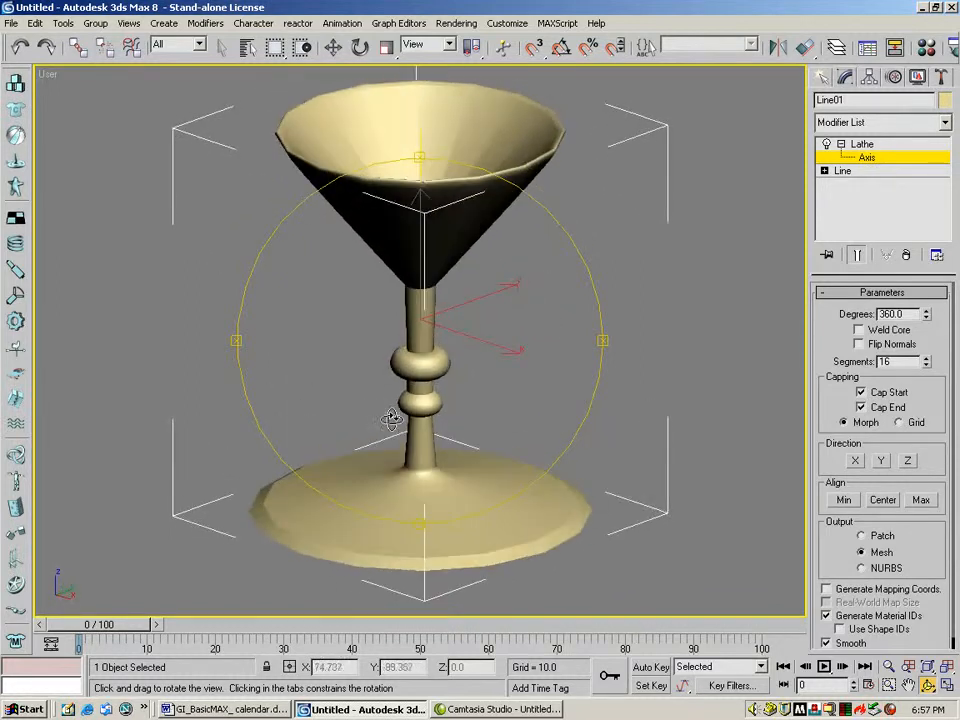
Turn on Edged Faces so the goblet's mesh edges show over the shading.
right_click(47, 75)
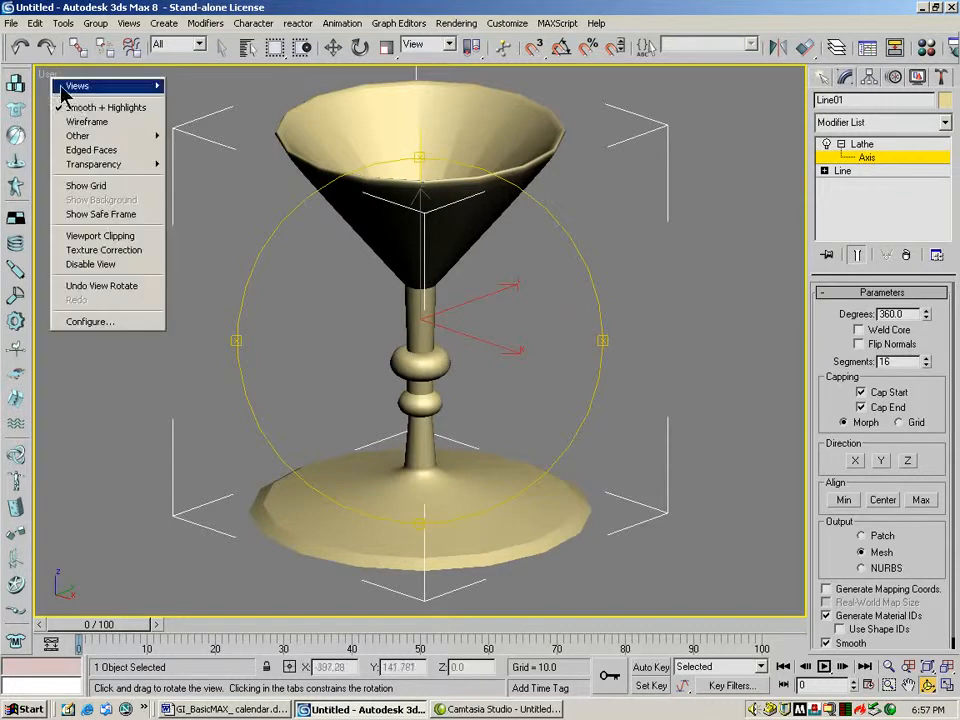
left_click(86, 150)
left_click_drag(381, 343, 421, 355)
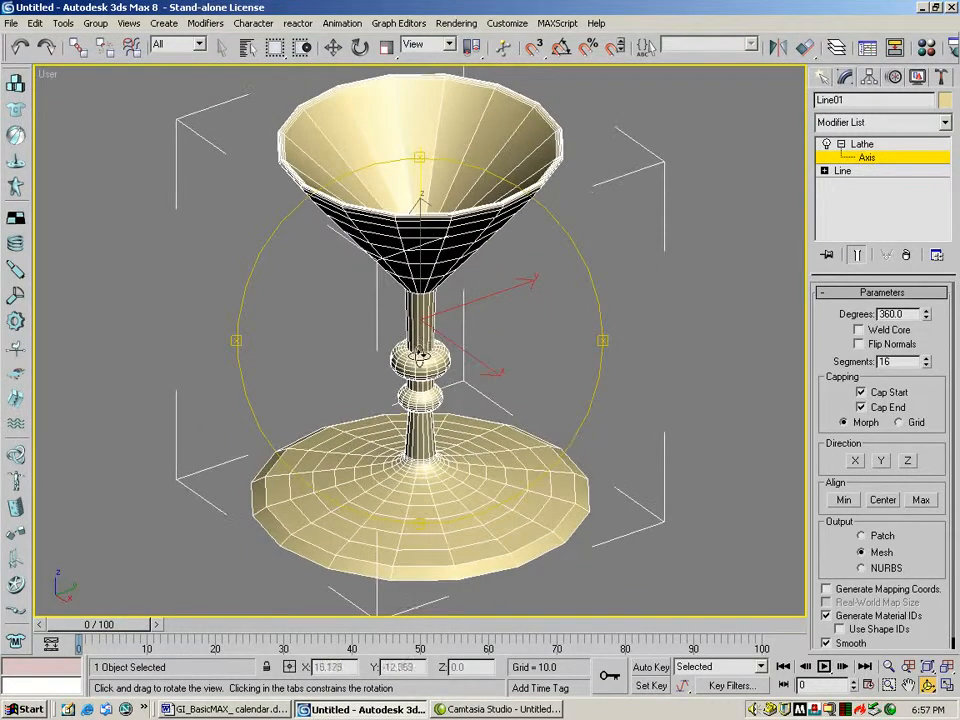
Select the Line level beneath the Lathe modifier and turn on Show End Result to keep the full goblet displayed.
left_click(844, 172)
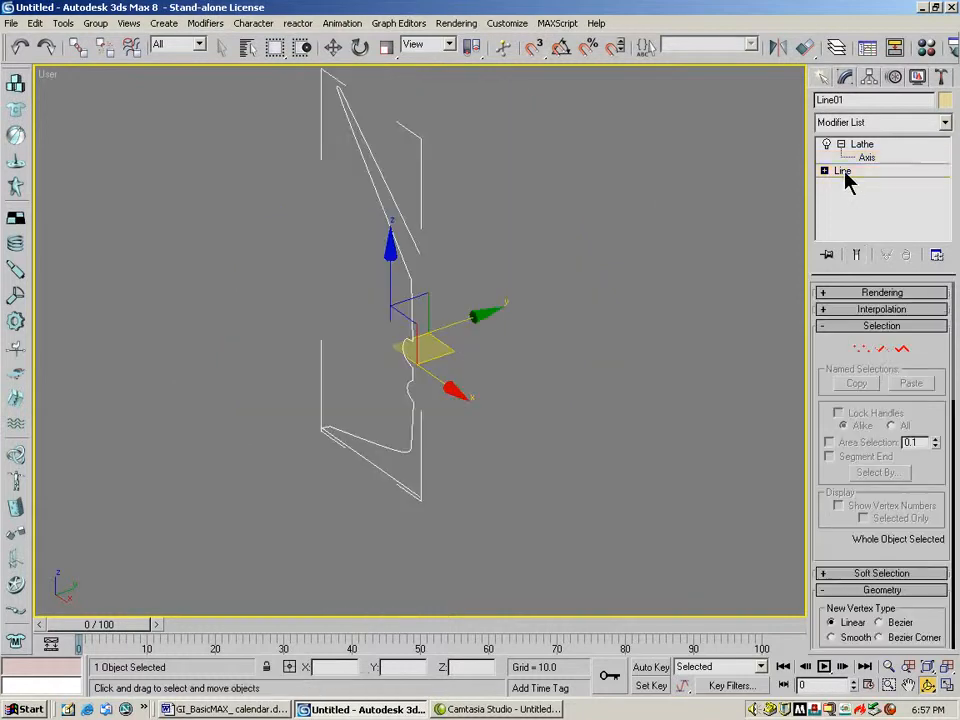
left_click(857, 256)
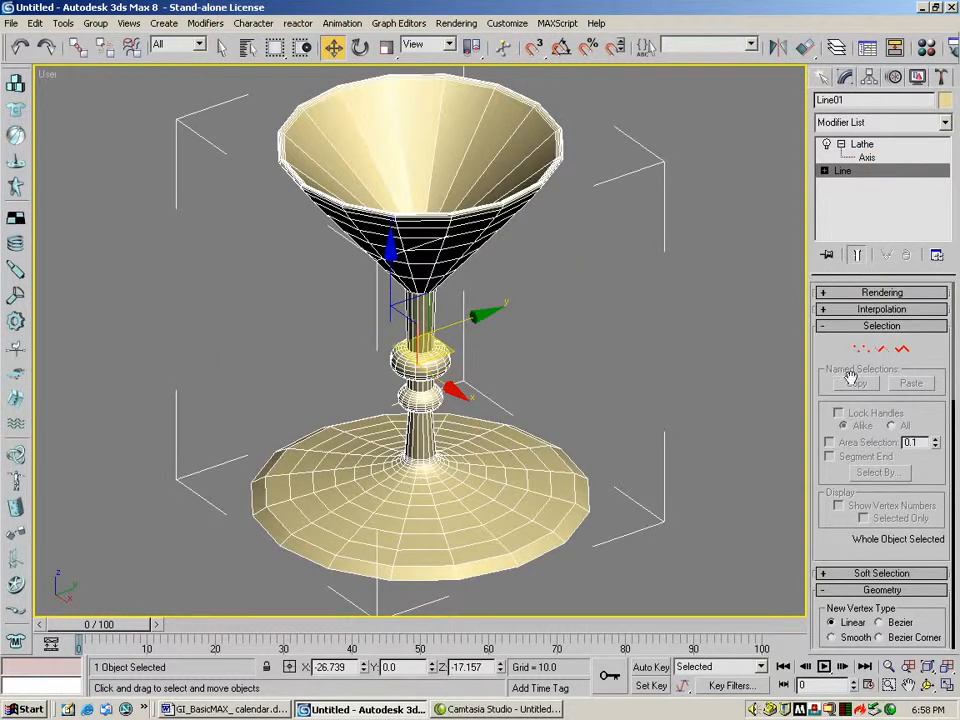
left_click(927, 688)
left_click_drag(400, 340, 367, 368)
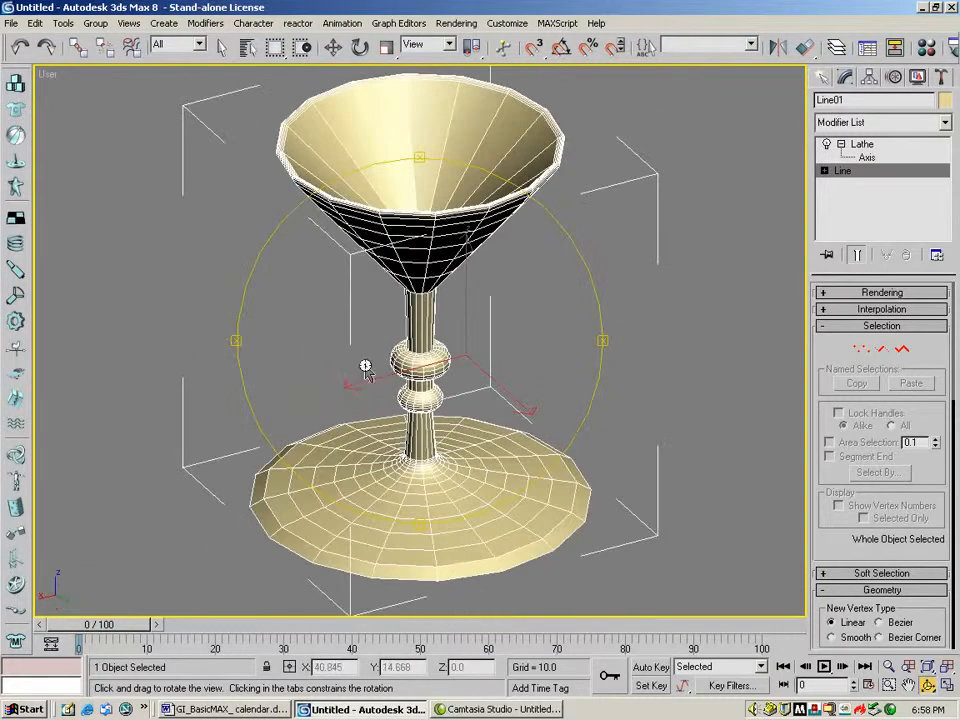
Expand the Line level beneath the goblet's Lathe modifier and enter its Vertex sub-object level with the end result shown.
left_click(871, 145)
left_click_drag(470, 268, 258, 279)
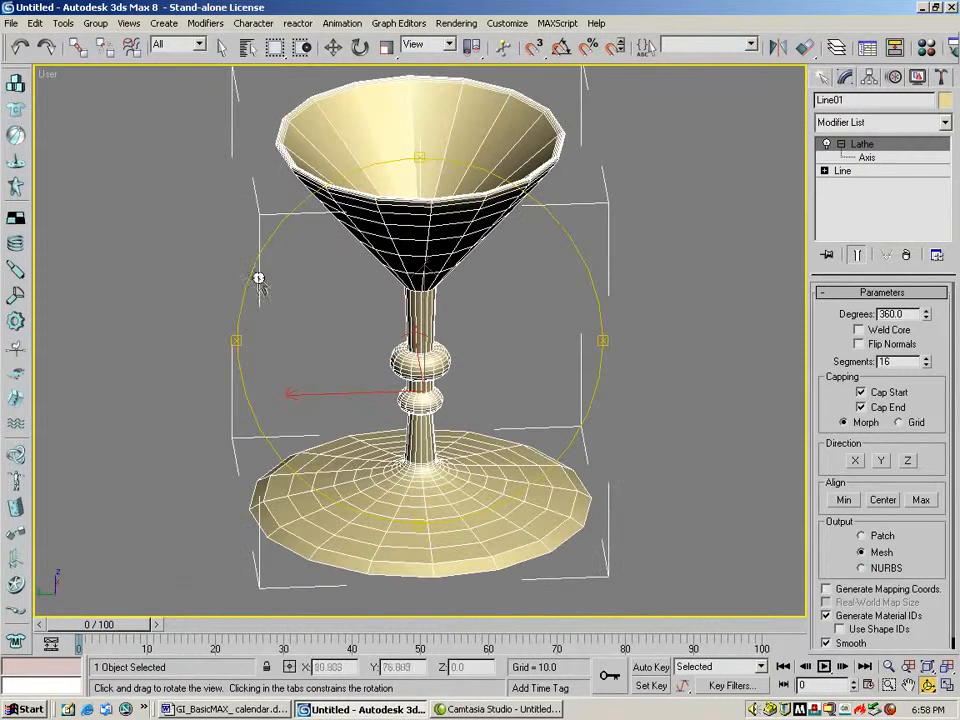
left_click(843, 171)
left_click(825, 171)
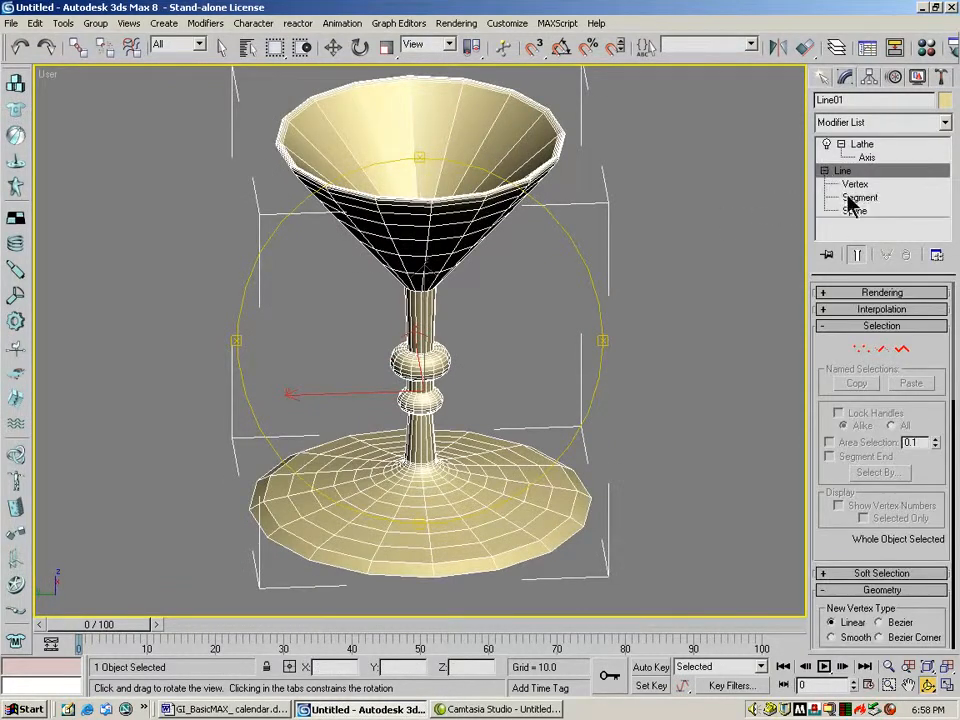
left_click_drag(386, 253, 382, 247)
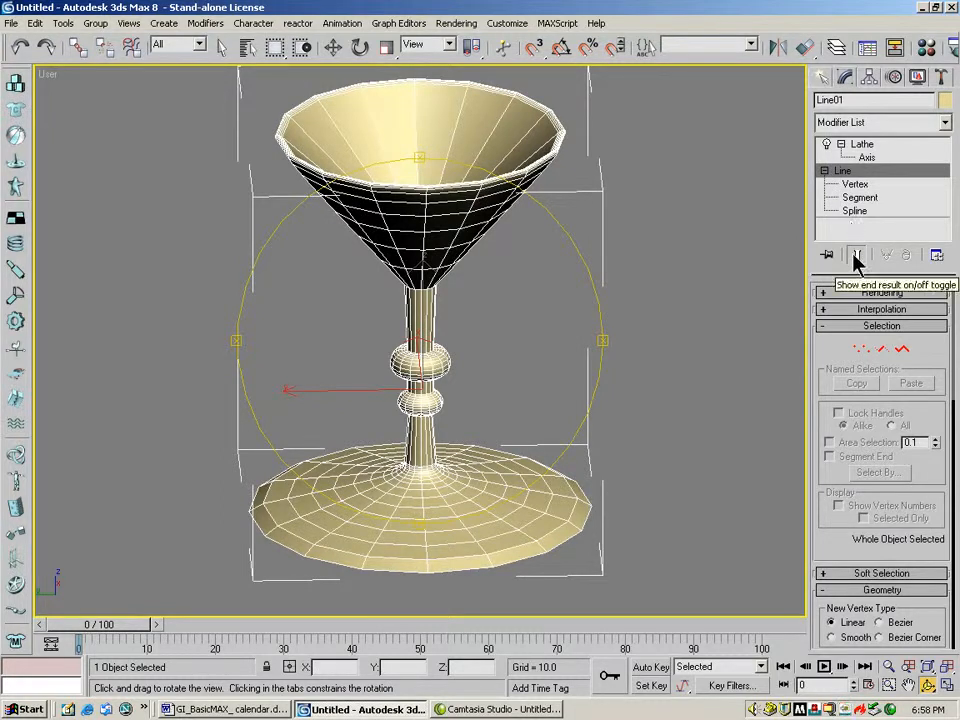
left_click(855, 185)
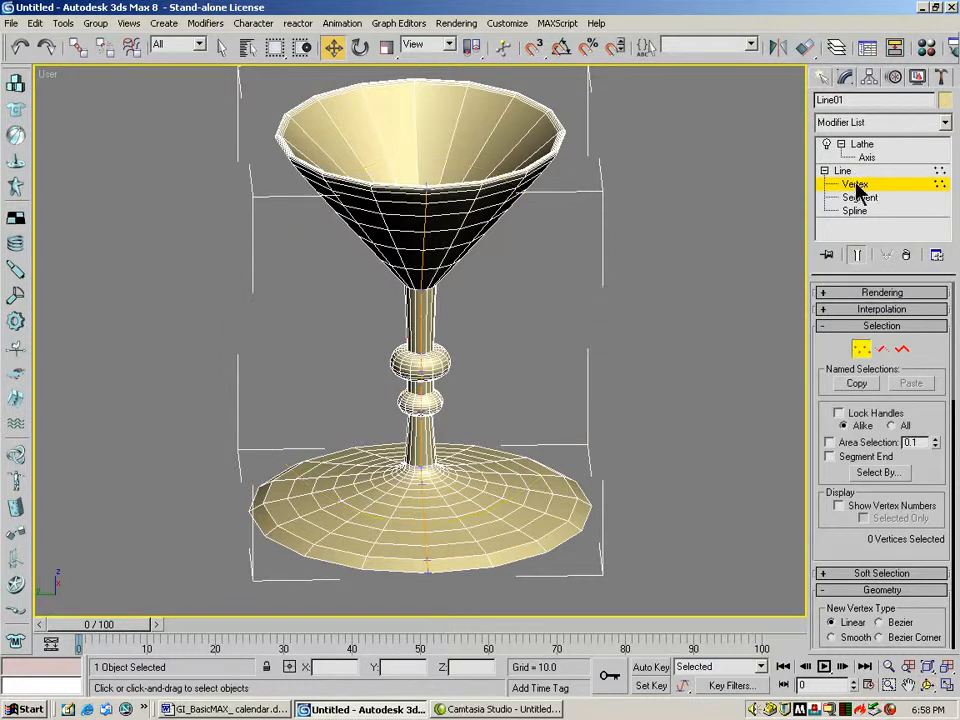
Select the two profile vertices at the base's outer rim and move them inward along X to narrow the base.
left_click(930, 688)
left_click_drag(326, 266, 352, 318)
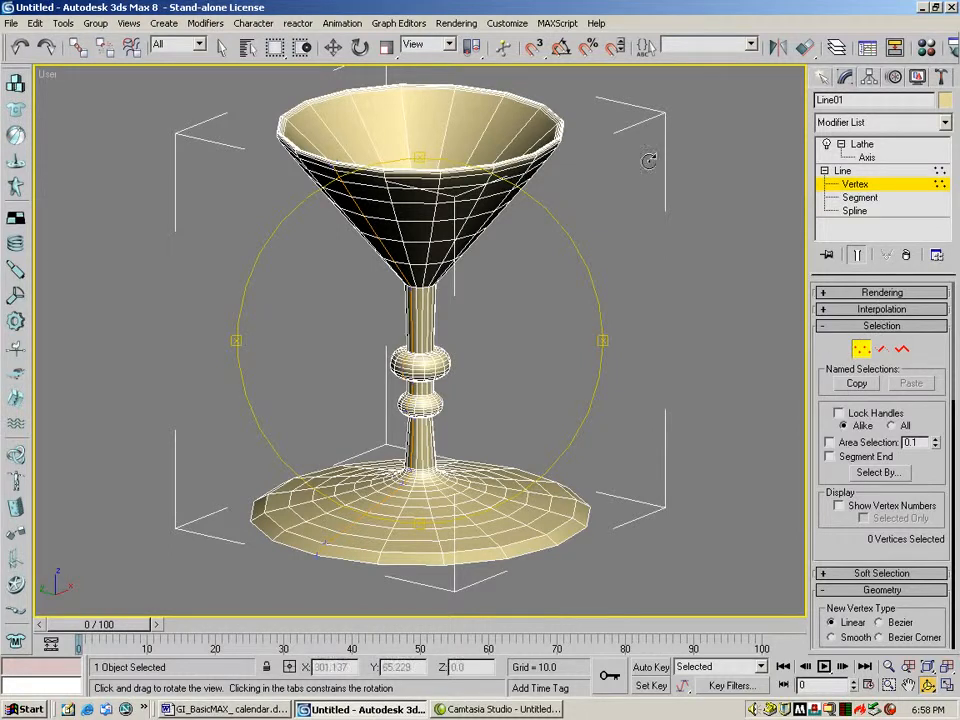
left_click(221, 47)
left_click_drag(231, 467, 353, 583)
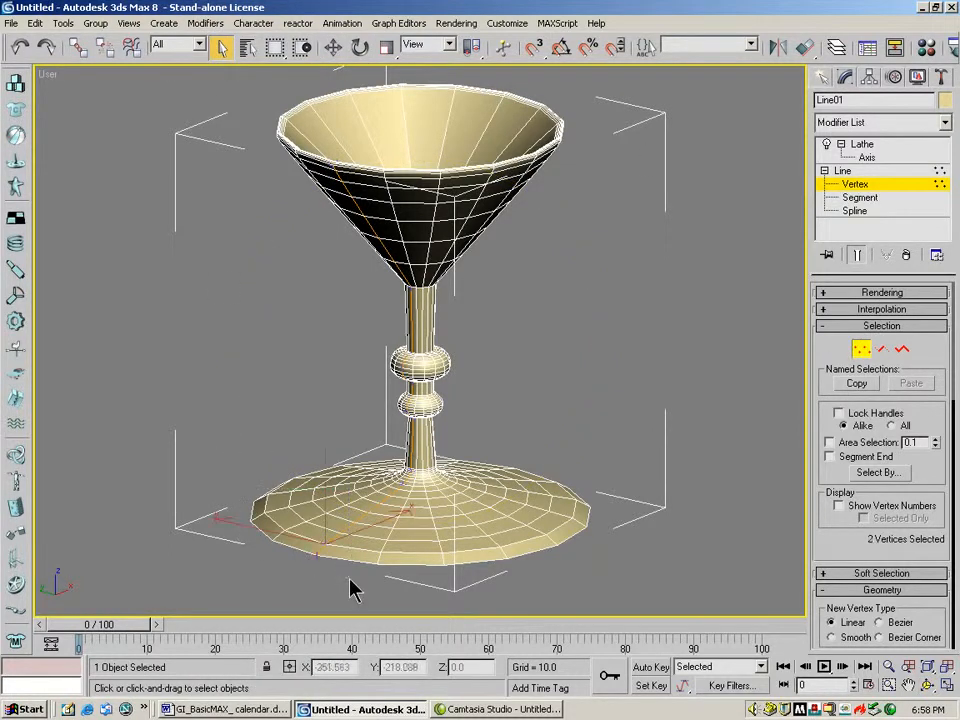
left_click(927, 685)
left_click_drag(370, 332, 349, 410)
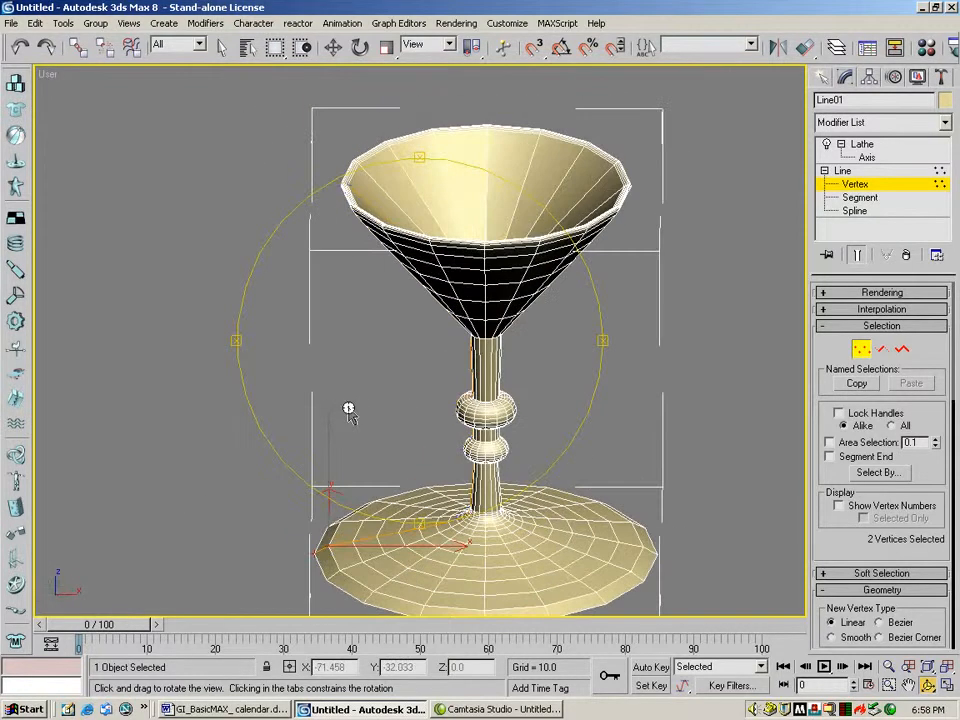
left_click(888, 665)
left_click_drag(511, 399, 400, 492)
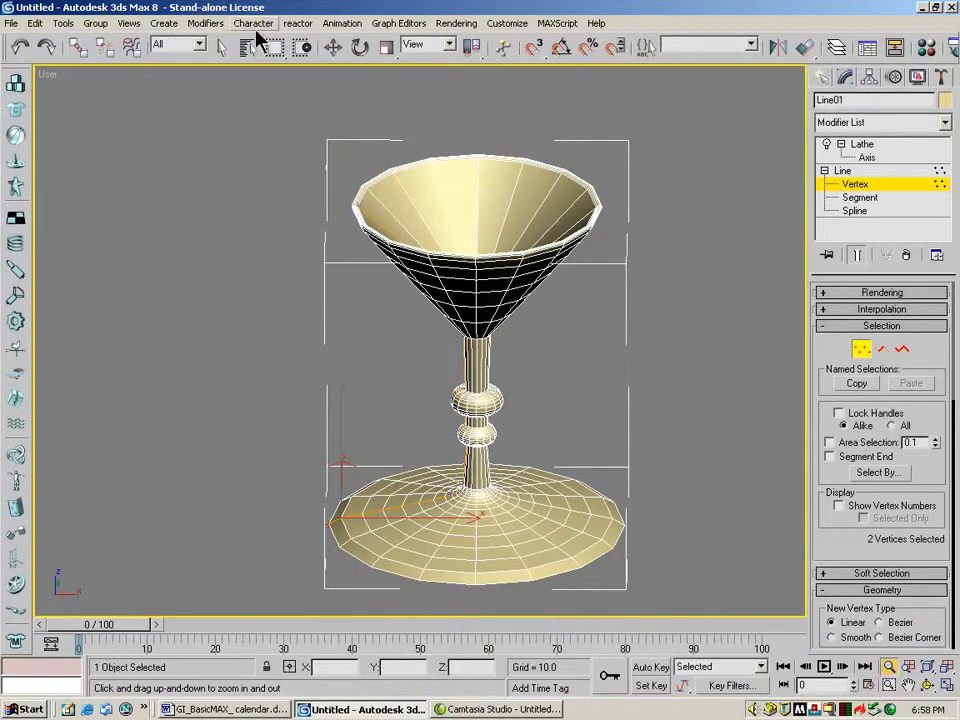
left_click(333, 47)
left_click_drag(443, 517, 485, 511)
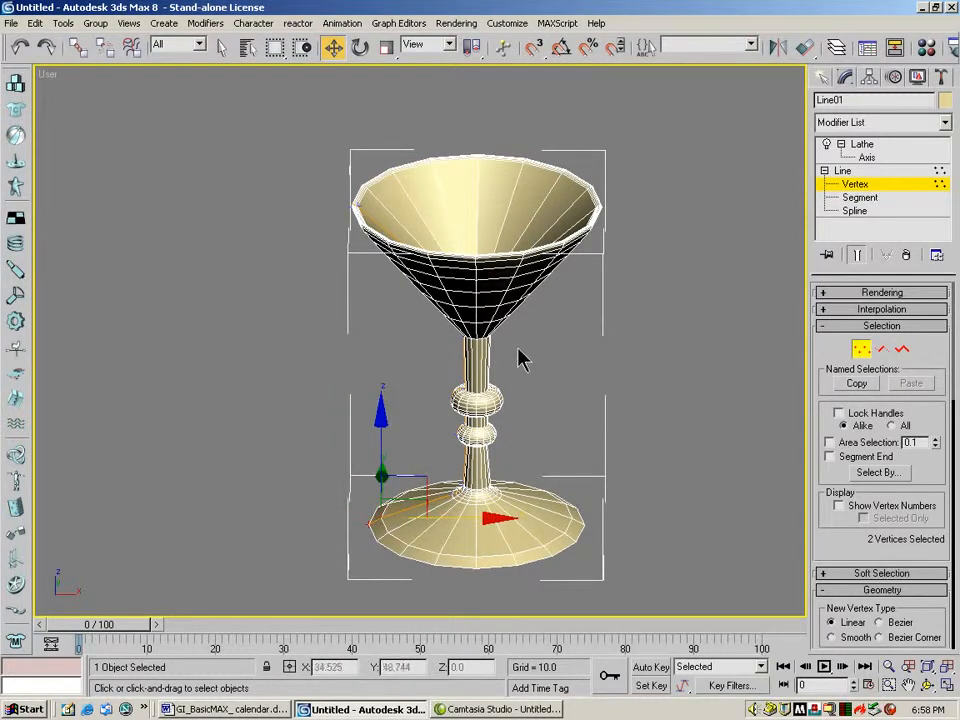
Reshape the stem by moving its top vertex outward, the upper knob's top vertex up and the lower knob's bottom vertex down, then leave vertex editing.
left_click(476, 338)
left_click_drag(524, 331, 502, 332)
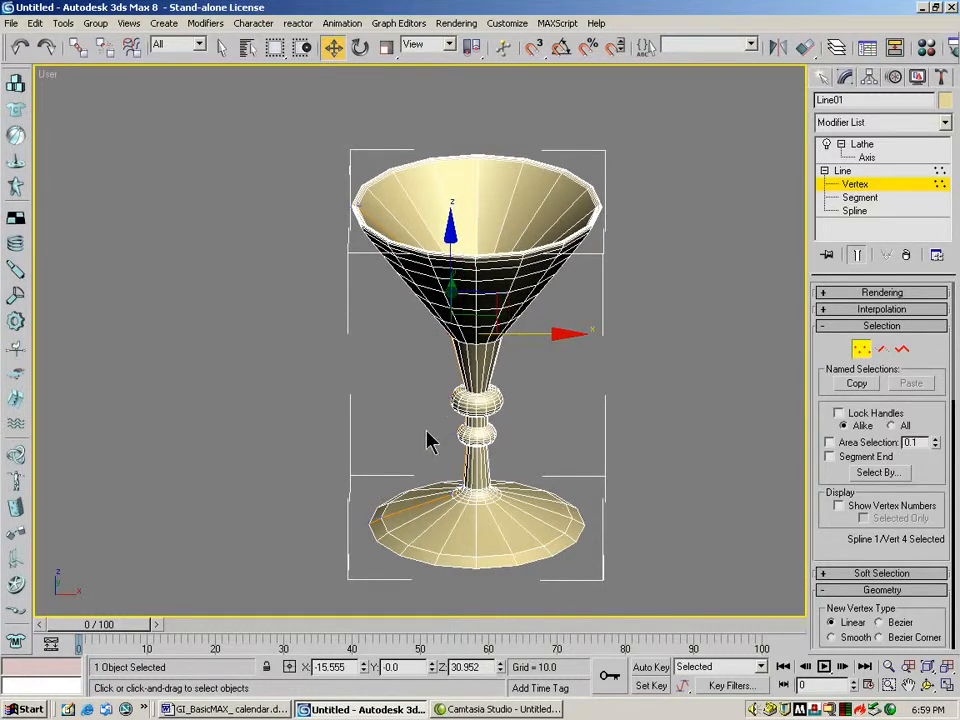
left_click_drag(446, 374, 479, 394)
left_click_drag(466, 314, 466, 298)
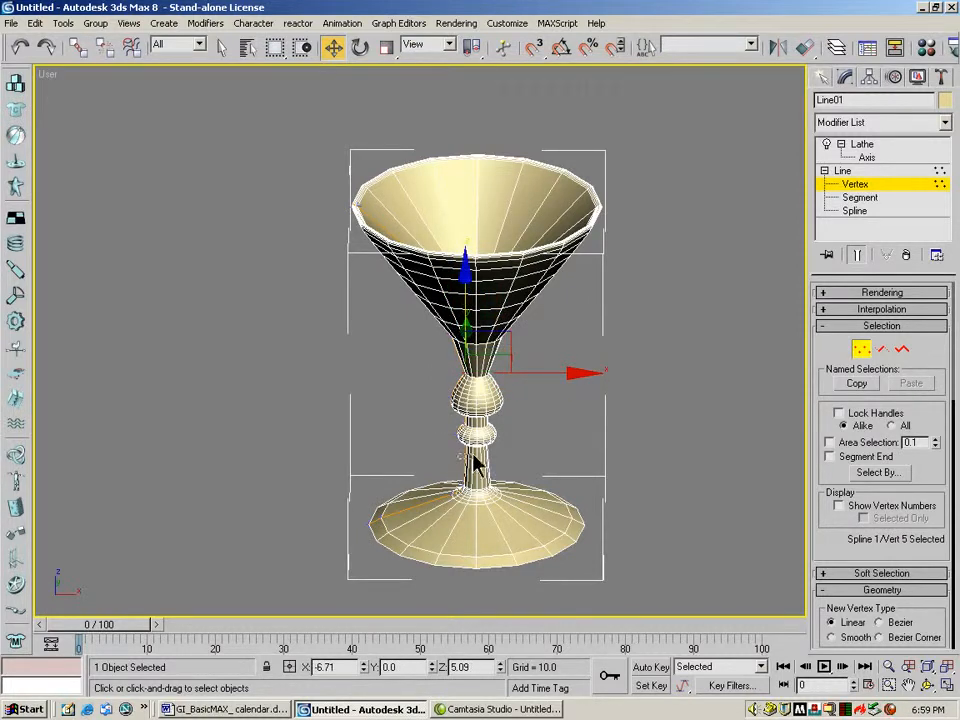
left_click(466, 400)
left_click_drag(466, 368, 466, 385)
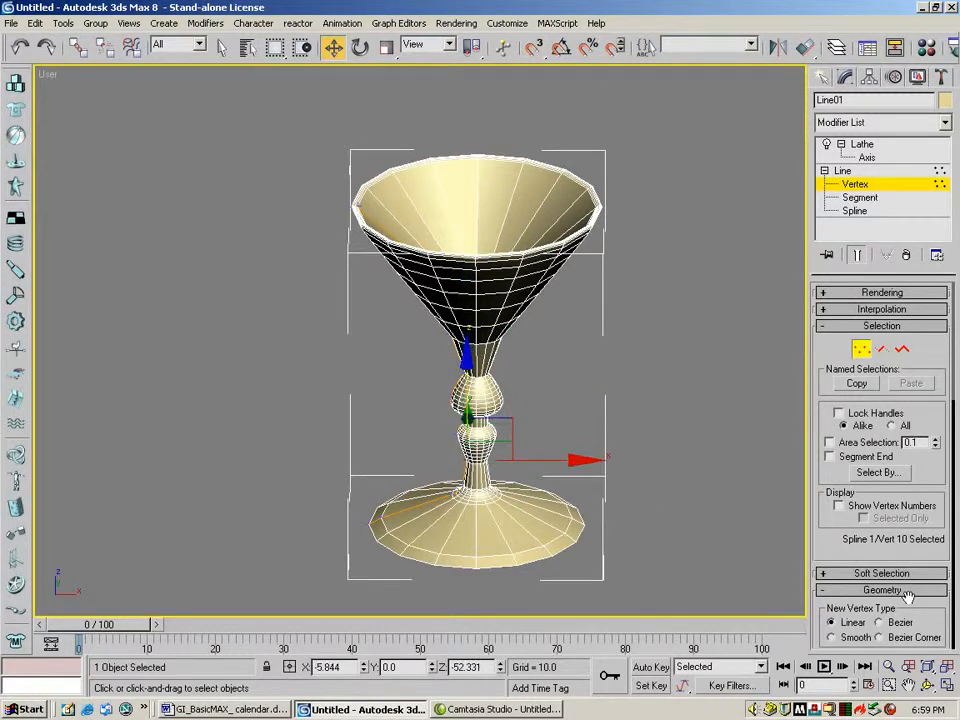
left_click(928, 685)
left_click_drag(371, 282, 531, 394)
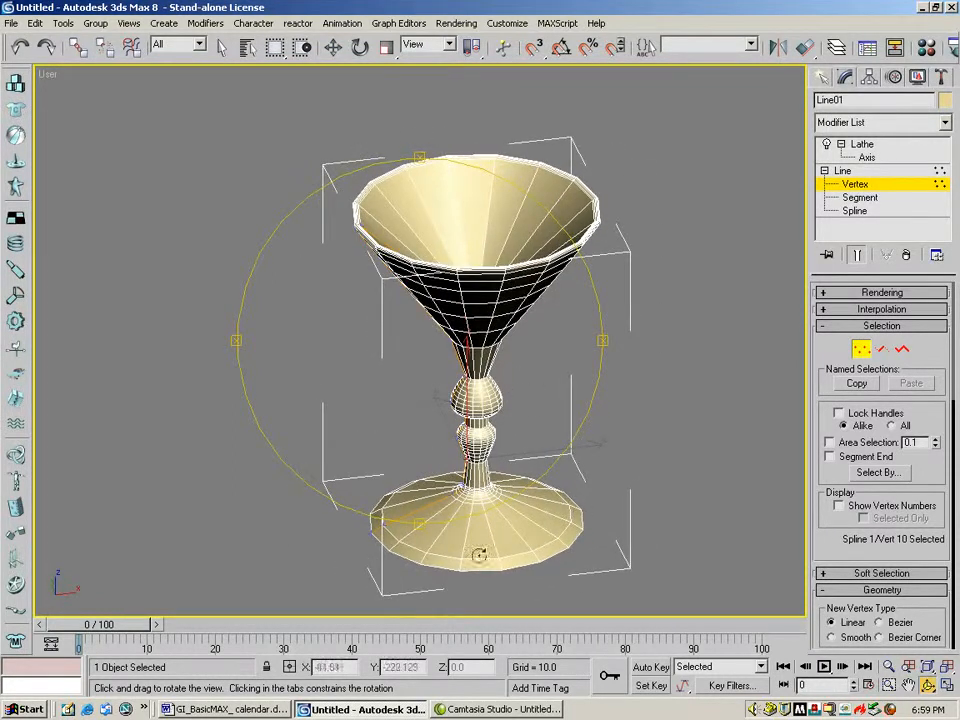
left_click(862, 352)
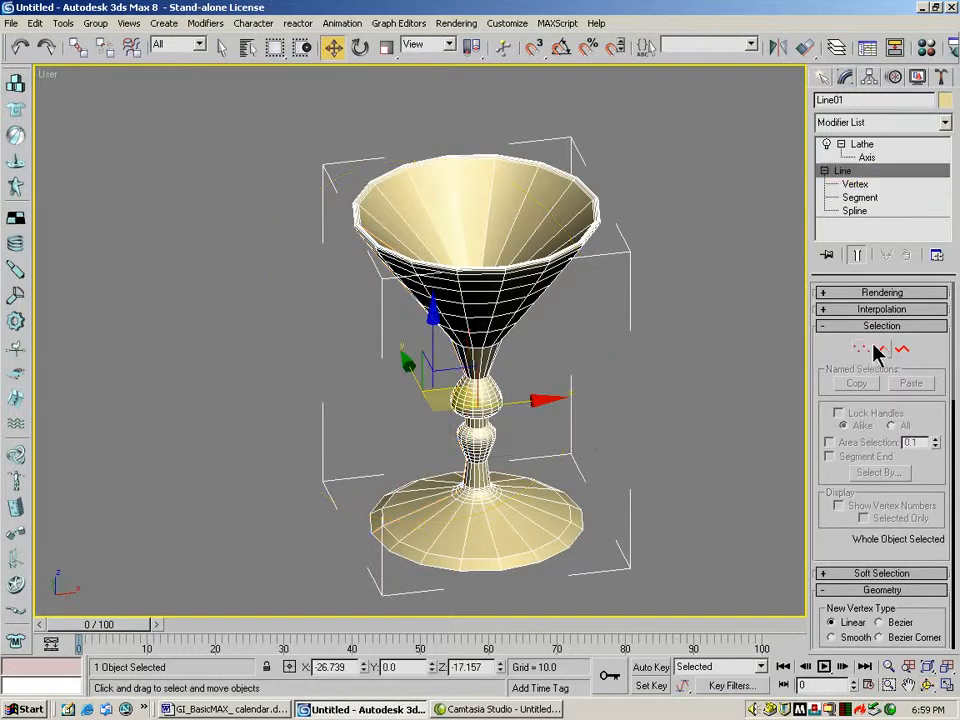
Increase the Lathe modifier's Segments to 62 to smooth the goblet's round outline.
left_click(864, 147)
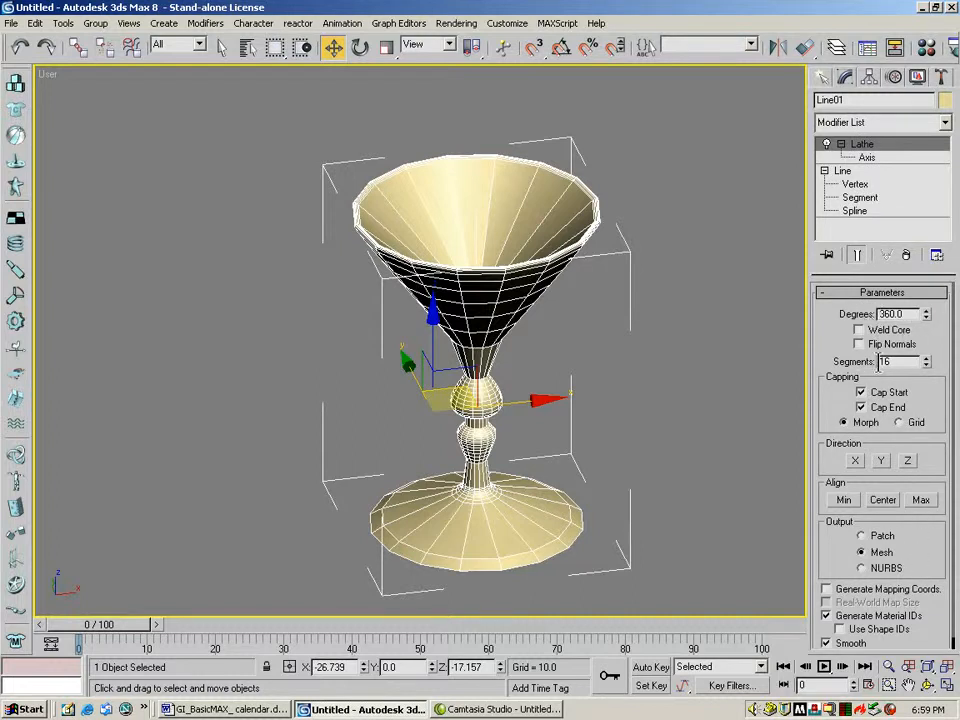
left_click_drag(927, 365, 927, 302)
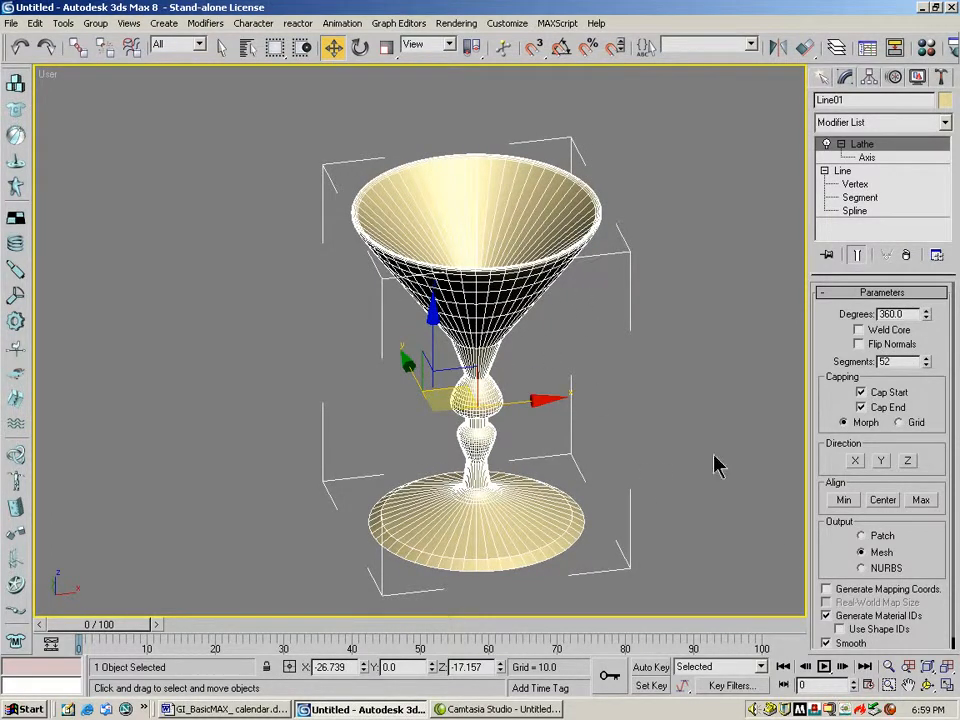
left_click(928, 685)
left_click_drag(470, 390, 495, 377)
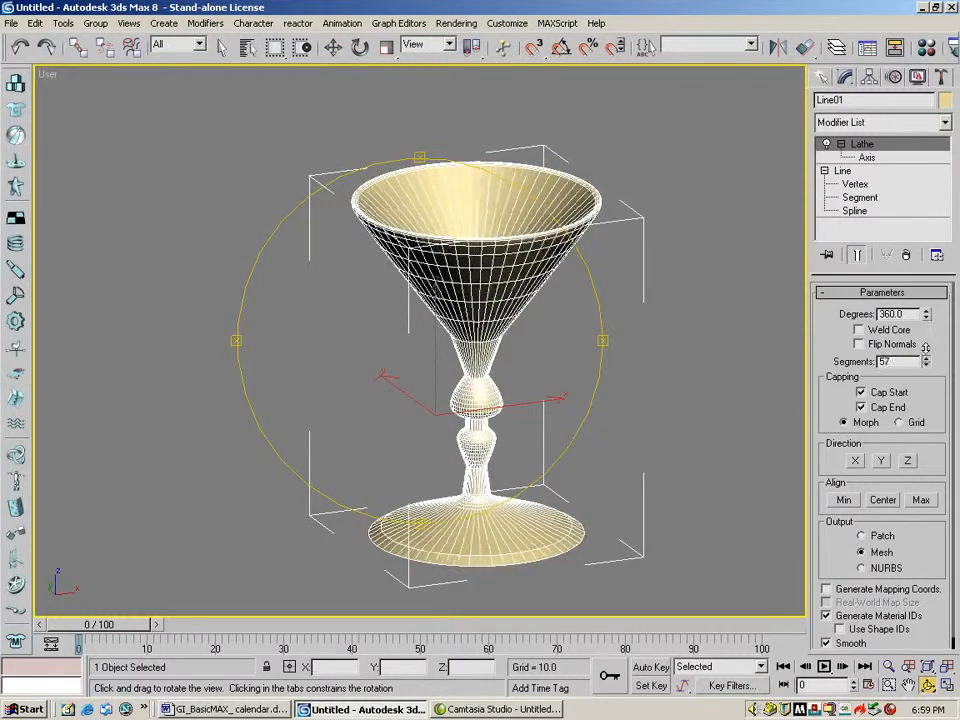
left_click_drag(928, 338, 898, 345)
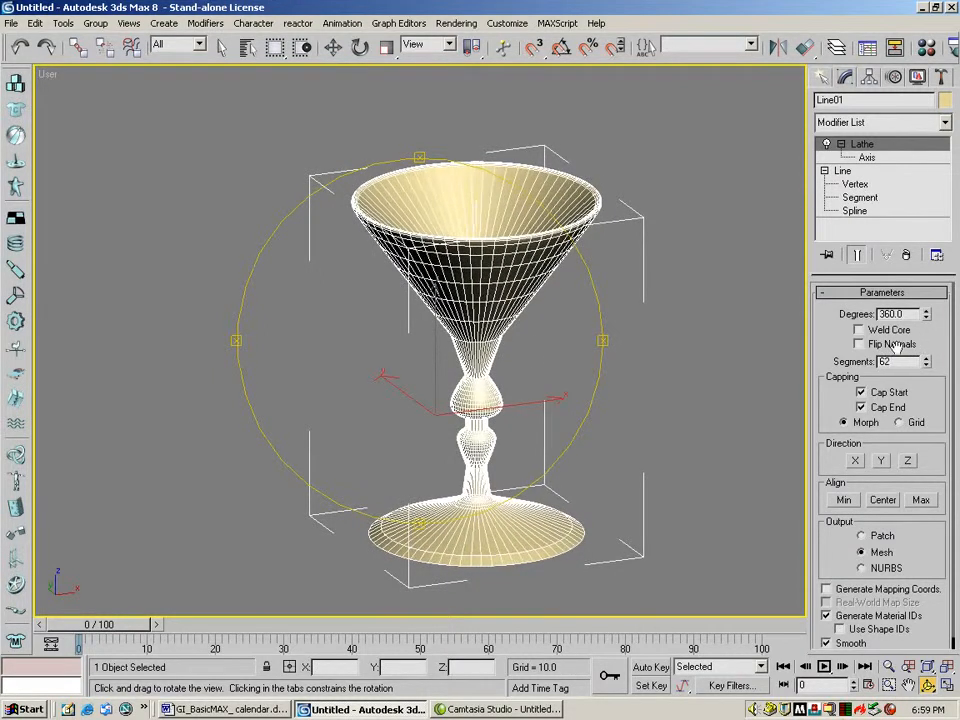
left_click_drag(519, 348, 487, 370)
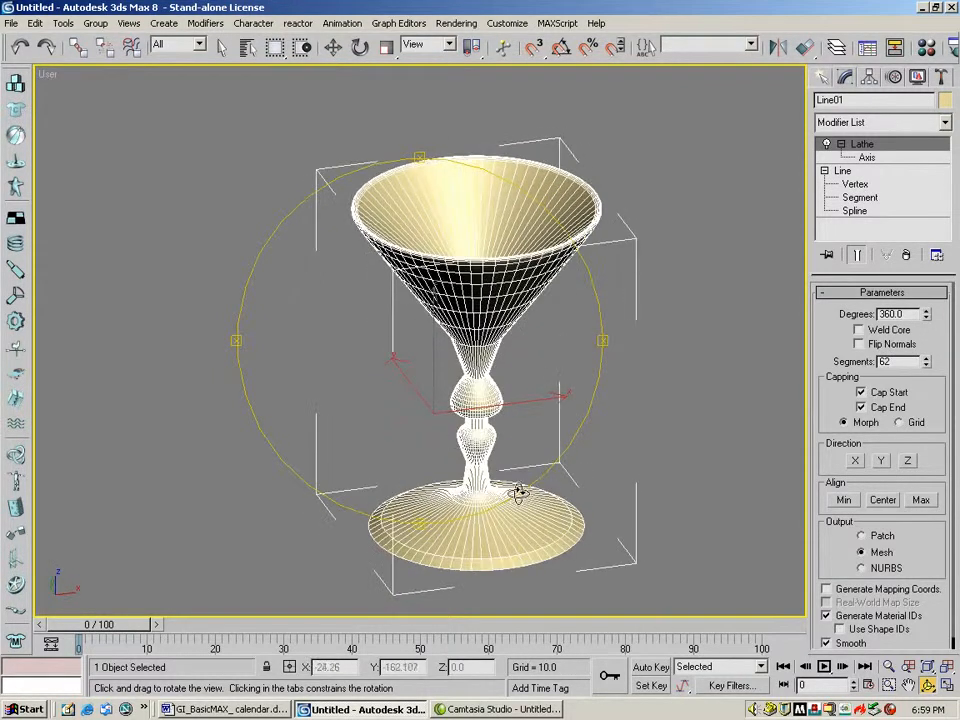
Try Flip Normals on the Lathe to compare the goblet's surfaces, and turn the option off again.
left_click(866, 344)
left_click_drag(476, 298, 505, 320)
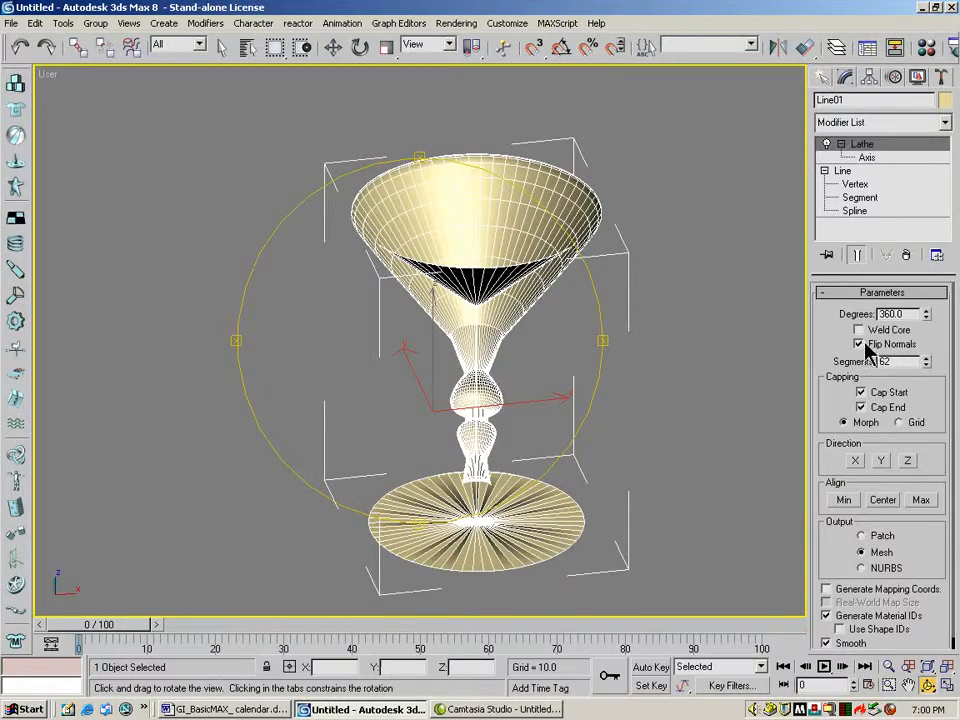
left_click(861, 344)
mouse_move(512, 336)
left_mouse_down()
mouse_move(489, 352)
mouse_move(498, 339)
left_mouse_up()
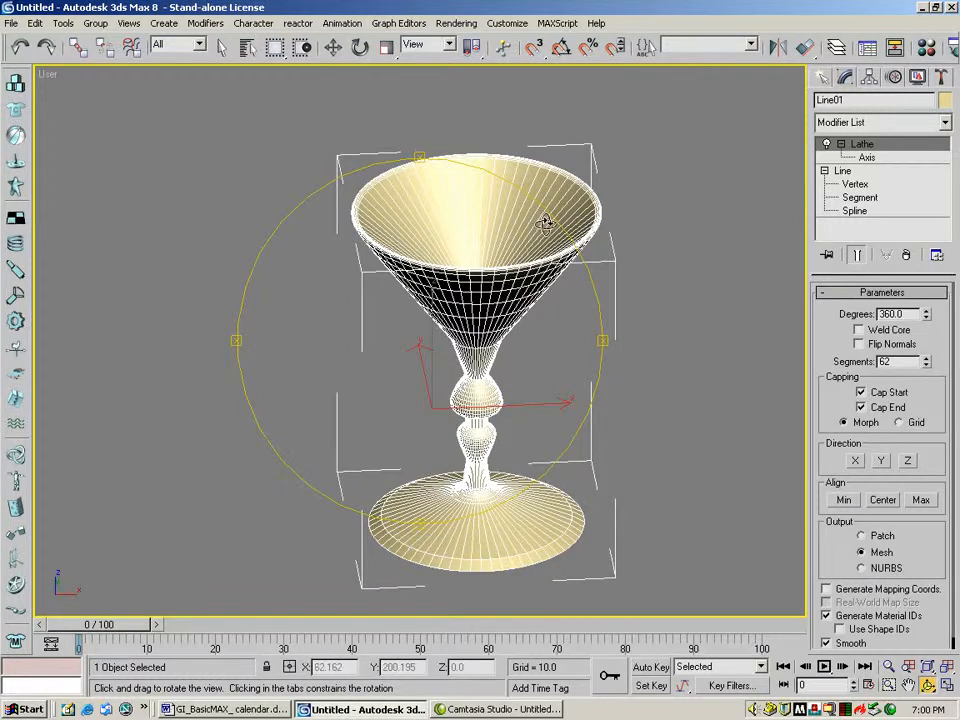
Render the goblet from a low side view and close the rendered image.
left_click_drag(545, 228, 516, 281)
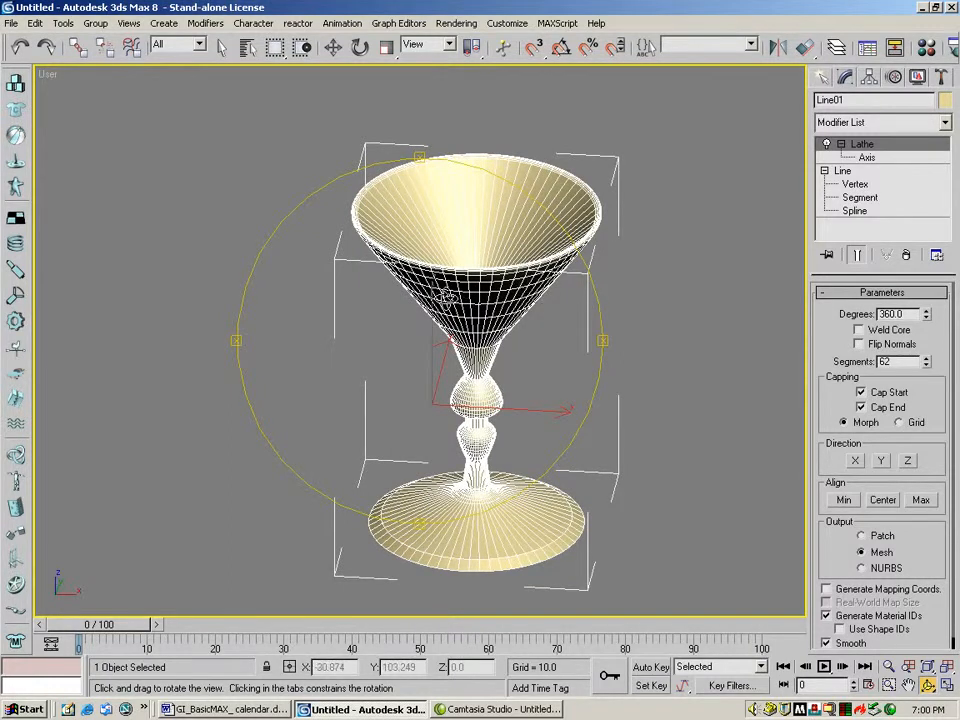
mouse_move(473, 293)
left_mouse_down()
mouse_move(470, 312)
mouse_move(473, 259)
mouse_move(469, 286)
left_mouse_up()
left_click_drag(829, 573, 825, 499)
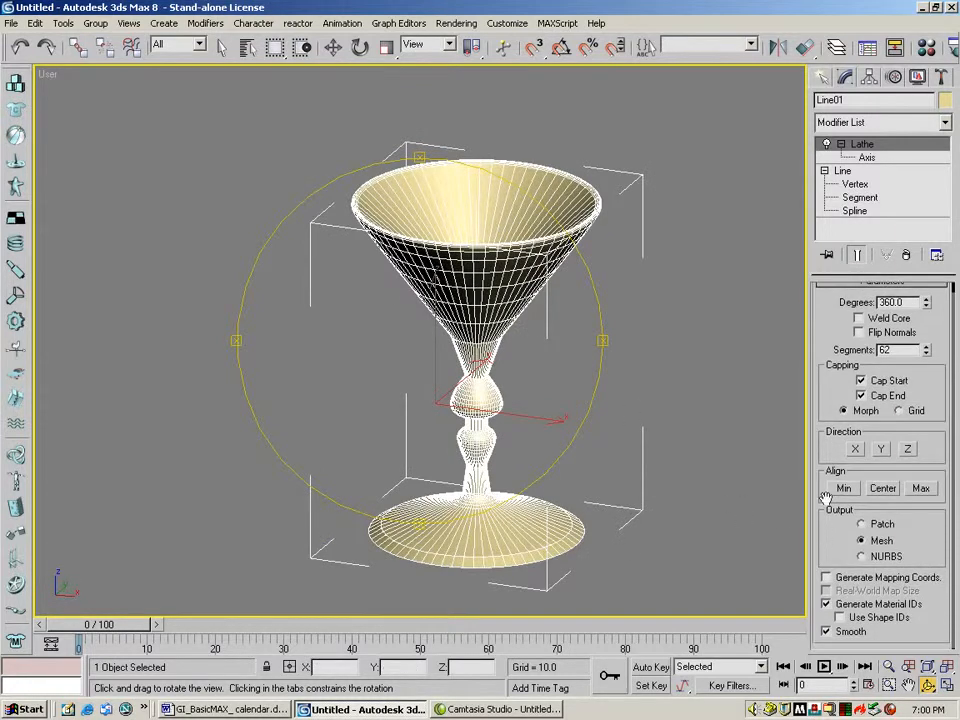
left_click_drag(500, 278, 484, 250)
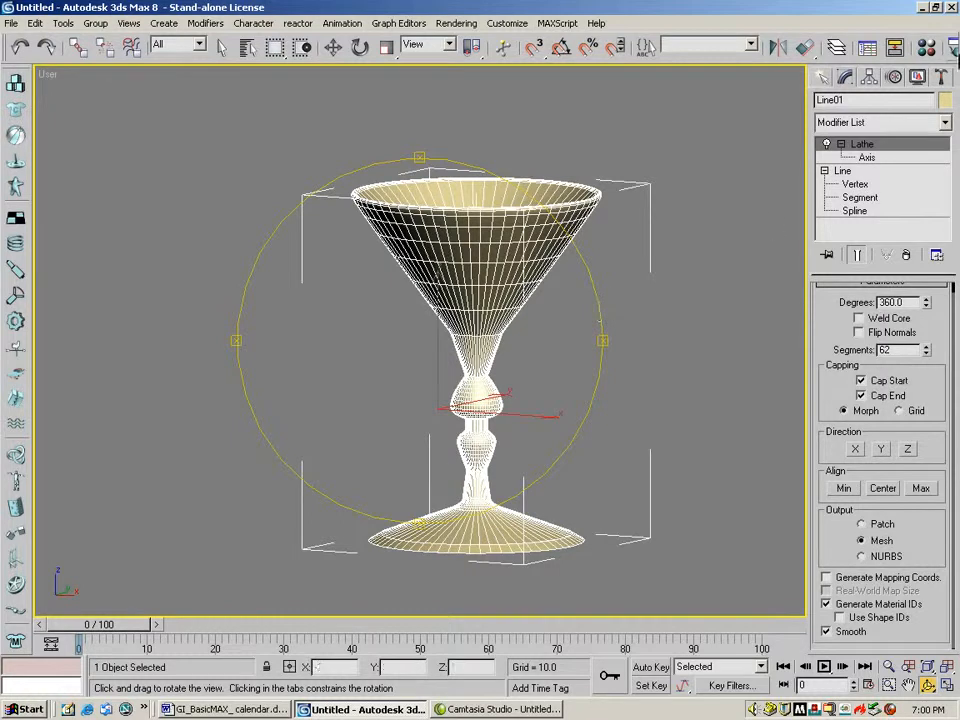
left_click_drag(945, 63, 768, 54)
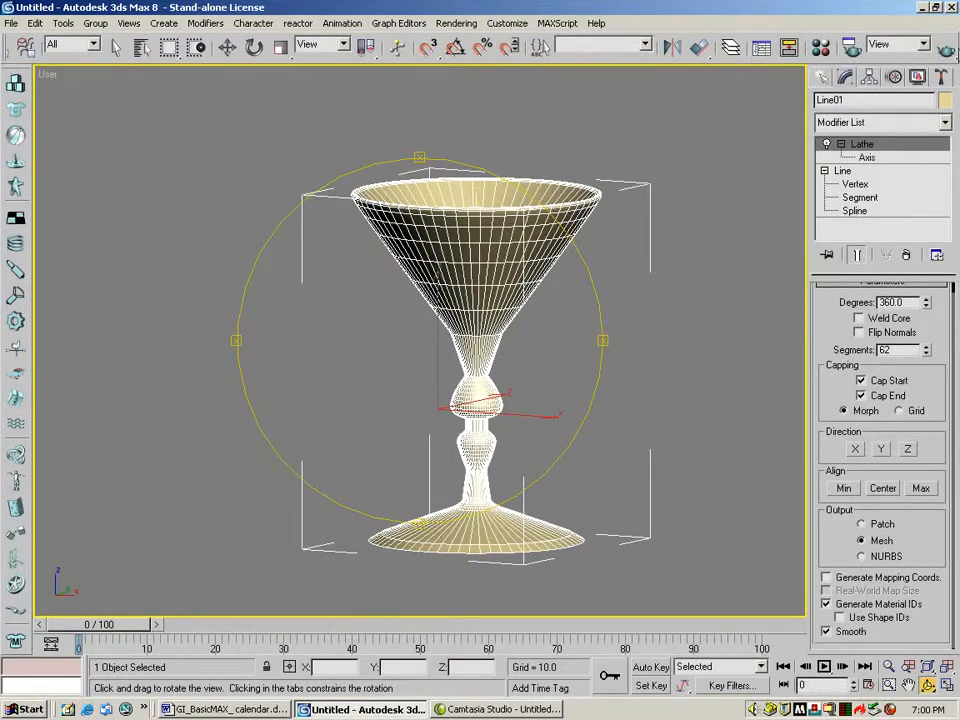
left_click(946, 51)
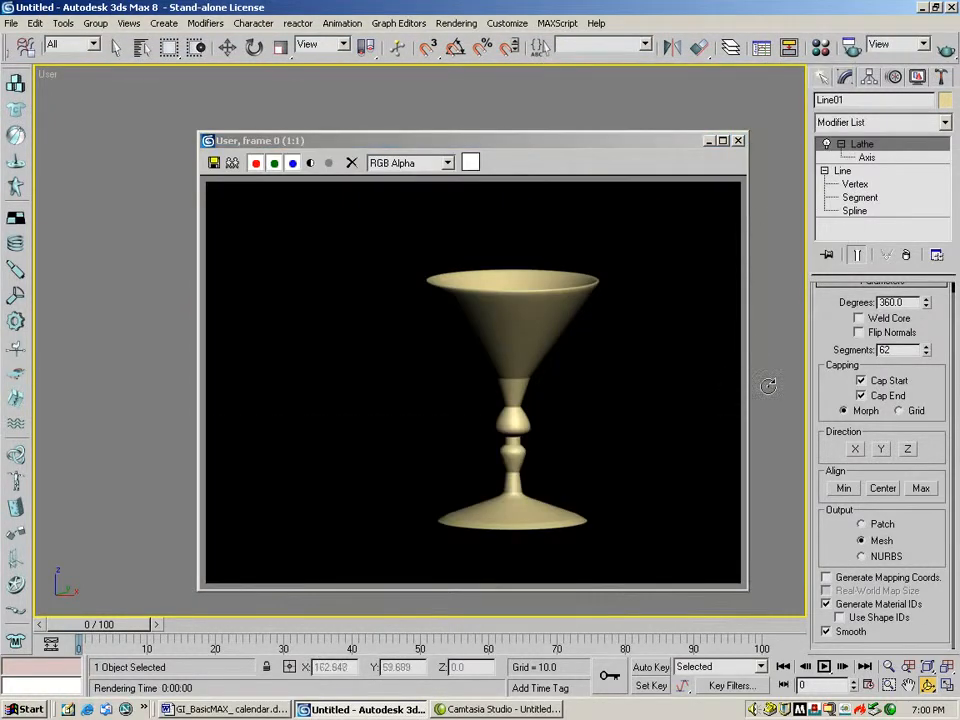
left_click(738, 140)
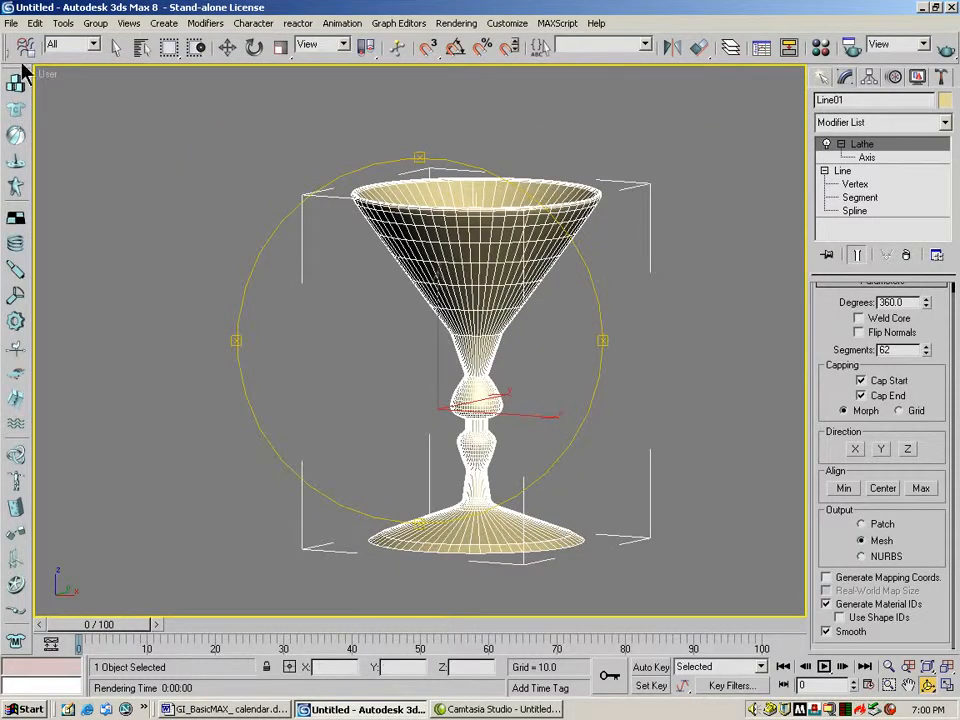
Reset the scene without saving the goblet.
left_click(12, 24)
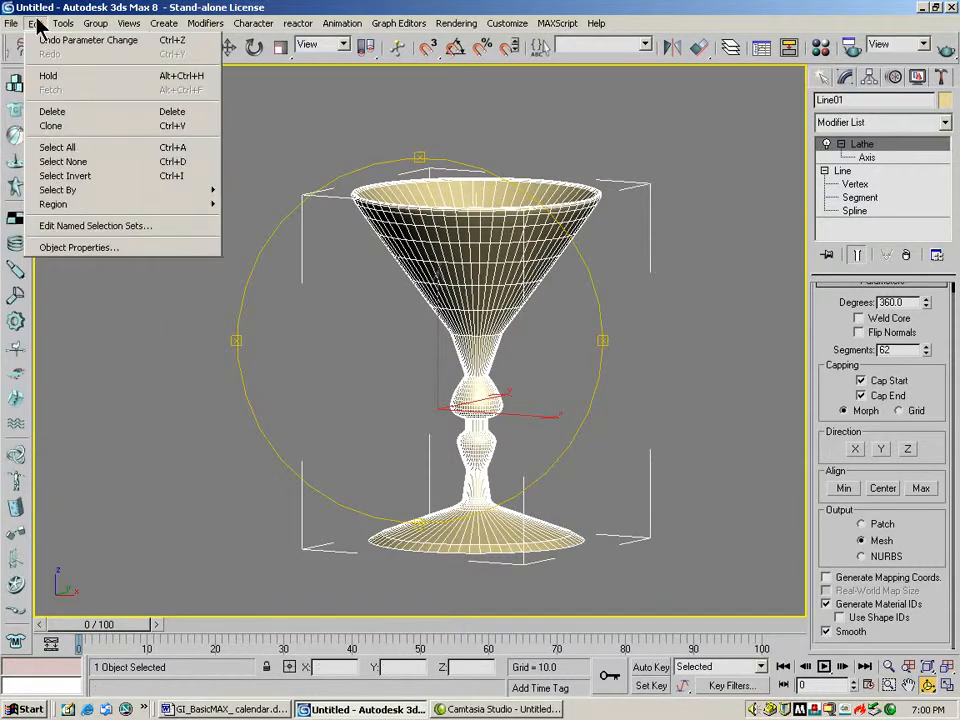
left_click(28, 54)
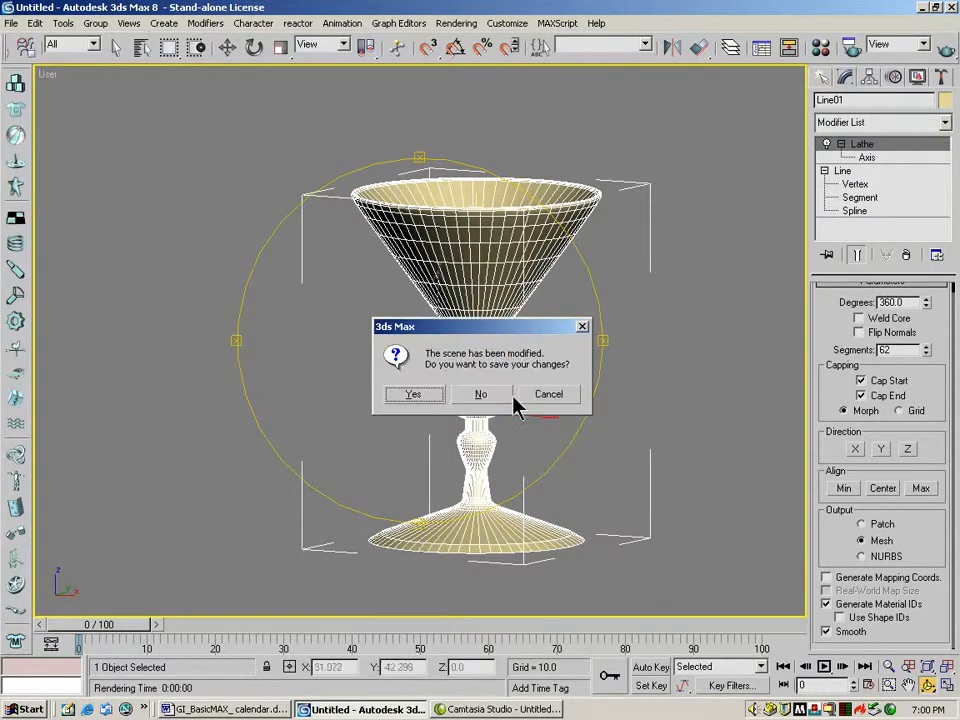
left_click(483, 392)
left_click(432, 382)
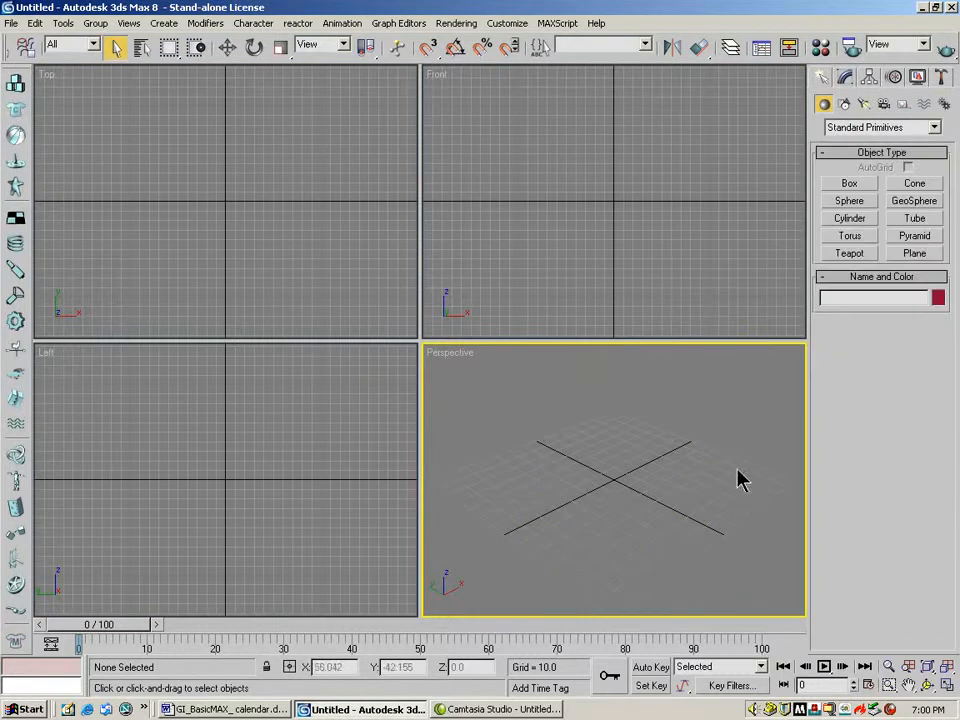
In the maximized Front view, start a Line profile on the vertical axis, running out and up to the rim, then down the outer wall.
left_click(507, 183)
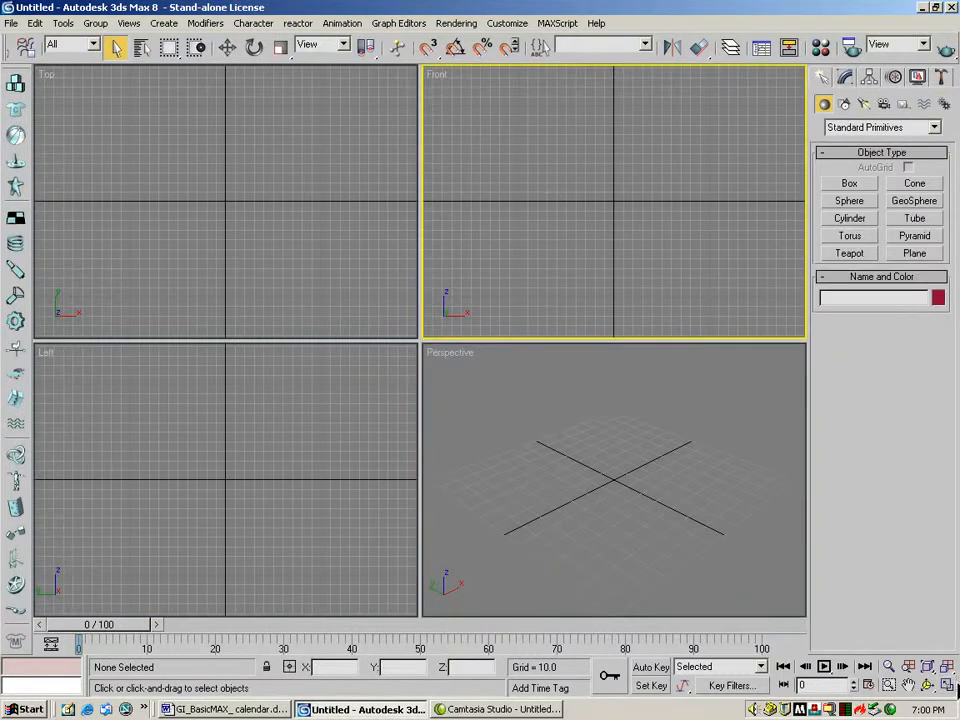
left_click(947, 686)
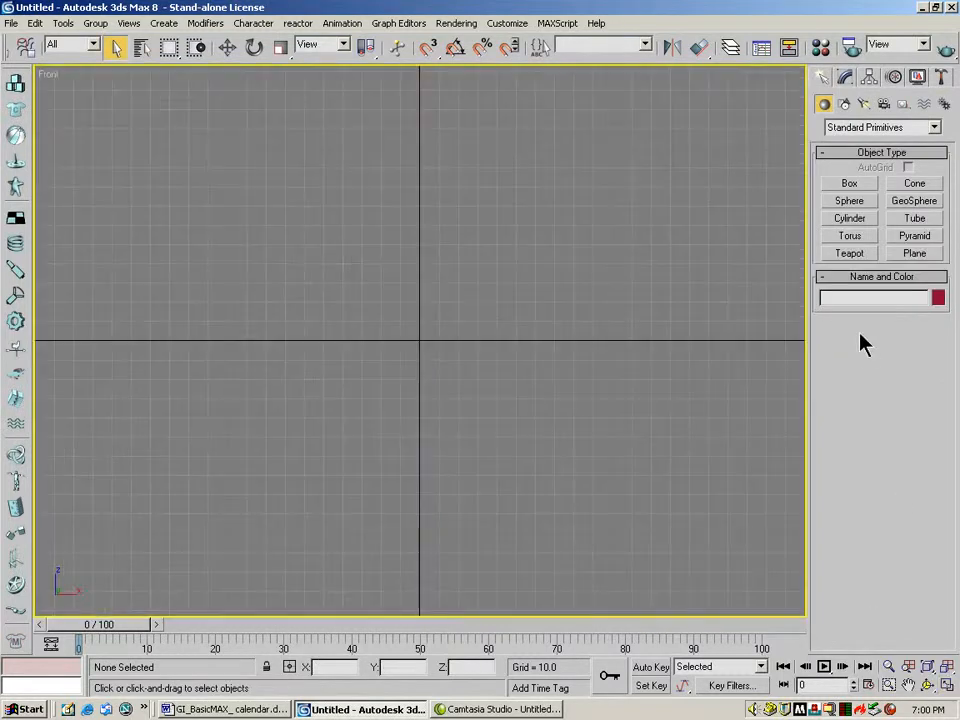
left_click(845, 105)
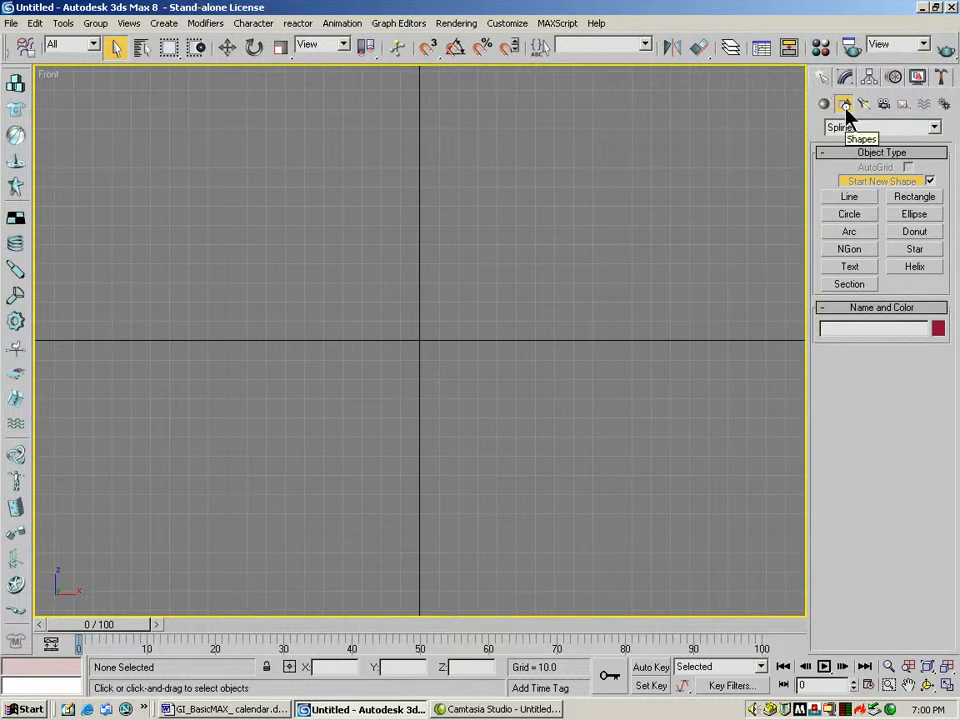
left_click(850, 200)
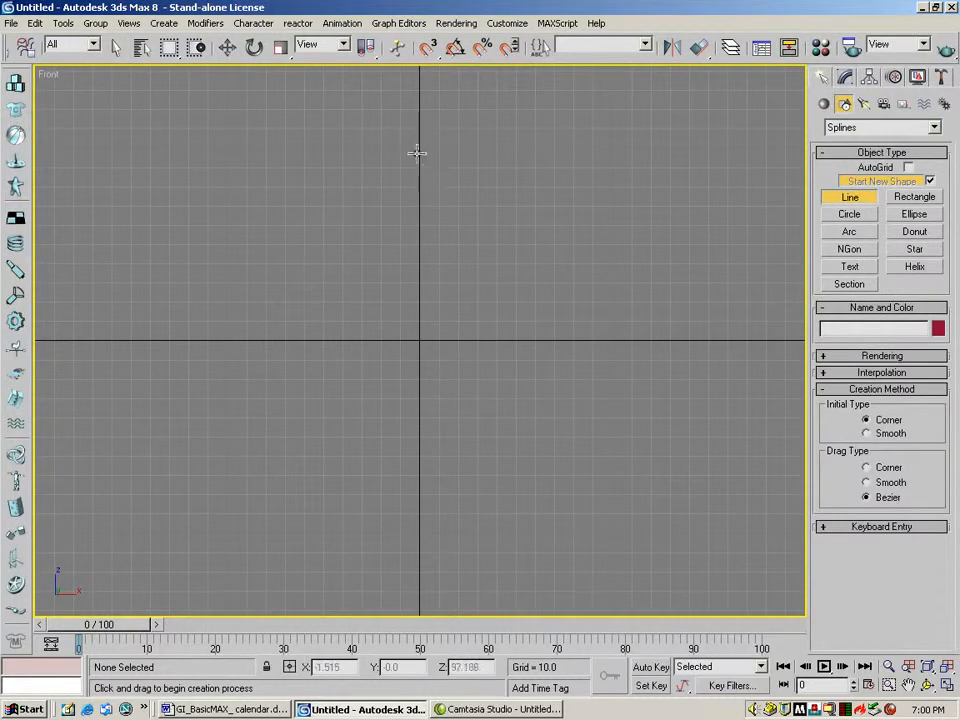
left_click(419, 291)
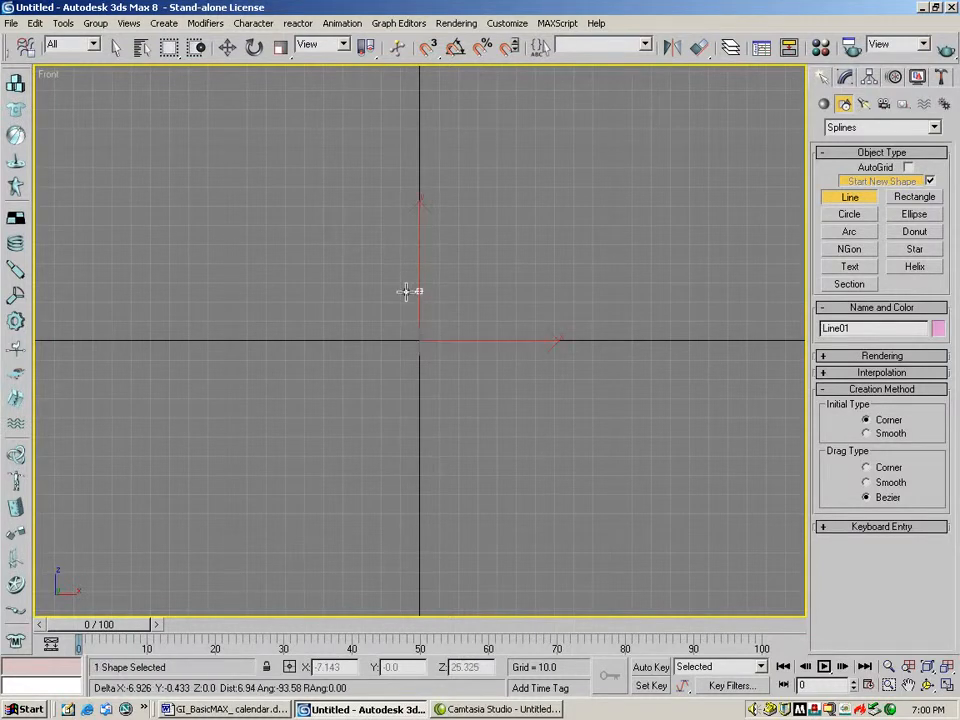
left_click(391, 140)
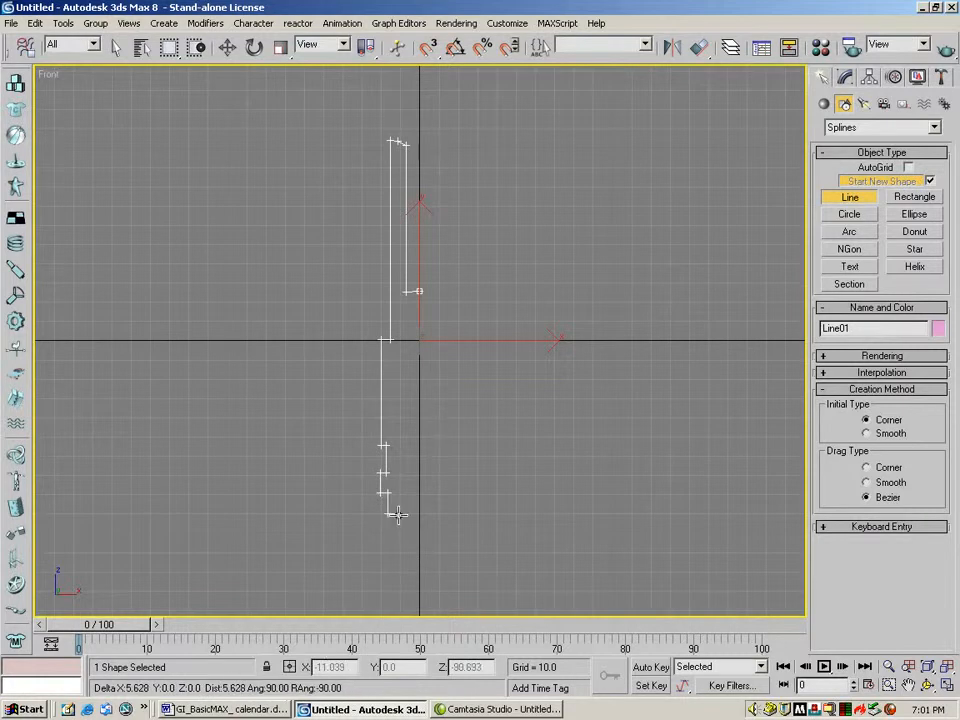
Continue the profile through a small notch into a stepped, flared foot about 36 units wide, and end the line at the vertical axis.
left_click(396, 519)
left_click(384, 520)
left_click(384, 551)
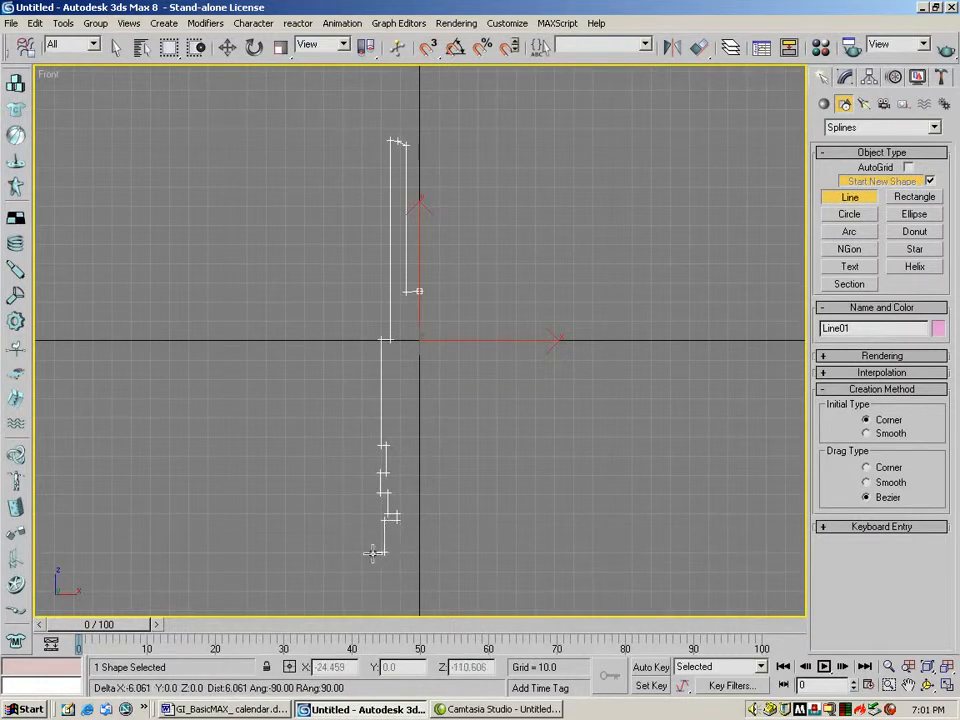
left_click(366, 565)
left_click(364, 580)
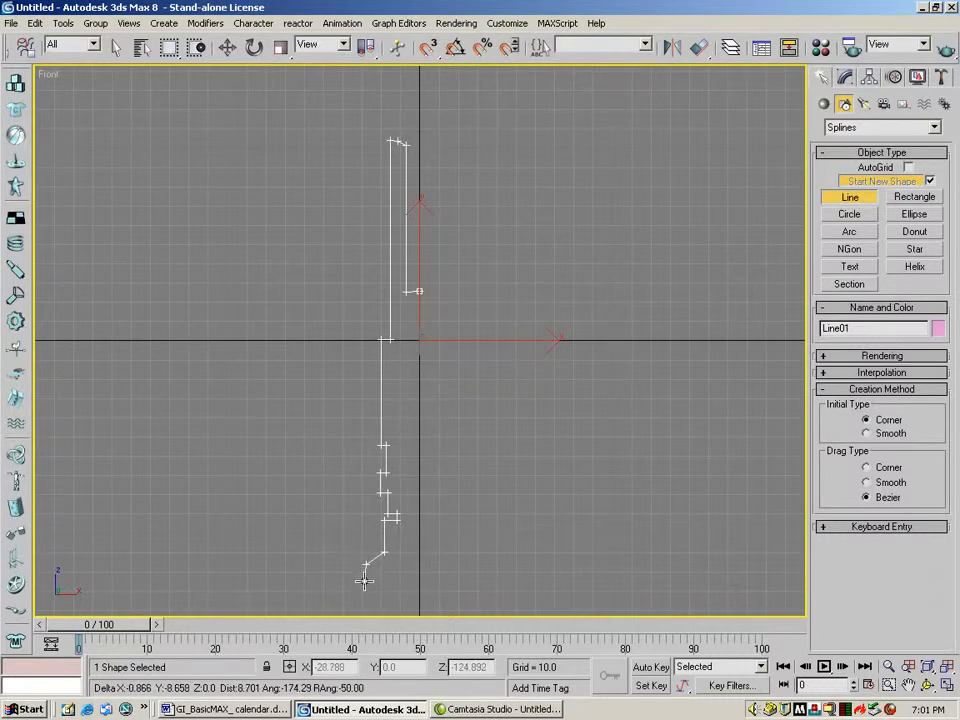
left_click(352, 590)
left_click(350, 603)
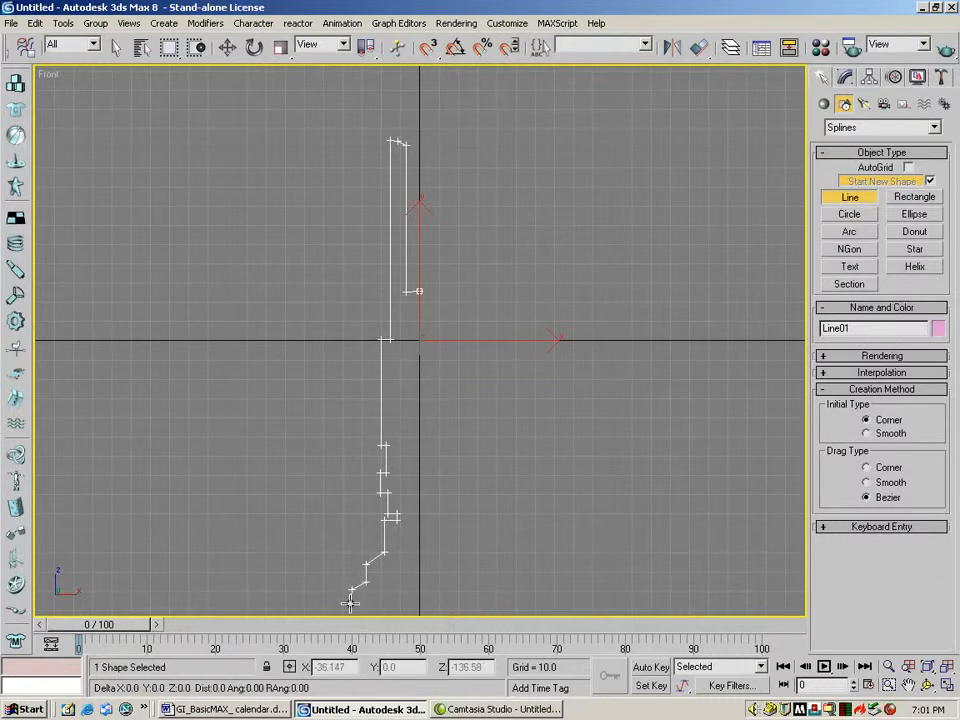
left_click(418, 602)
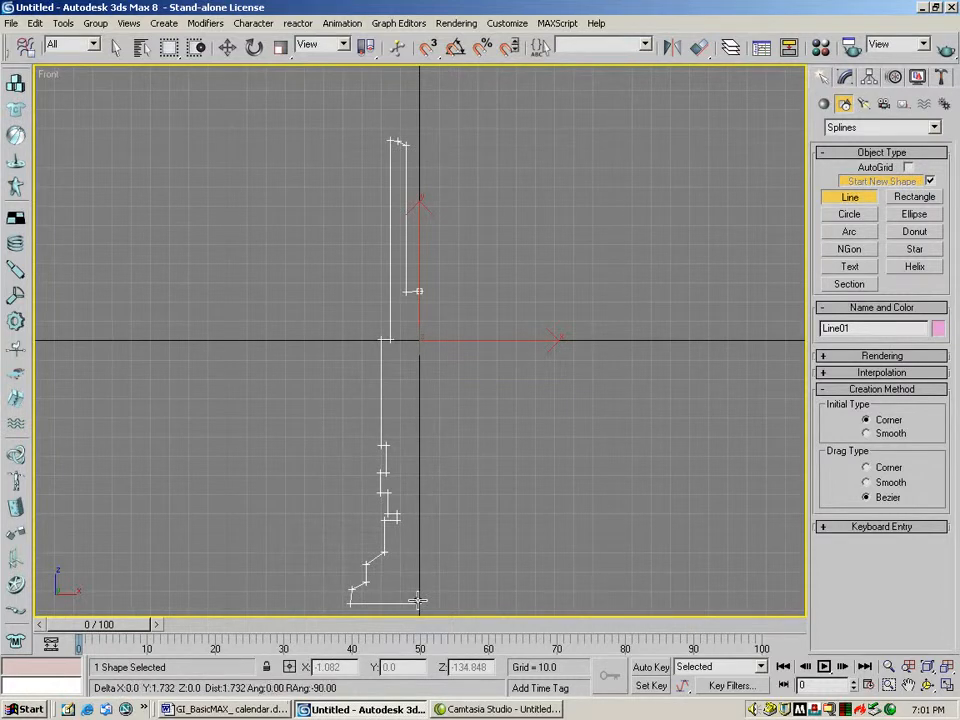
right_click(430, 580)
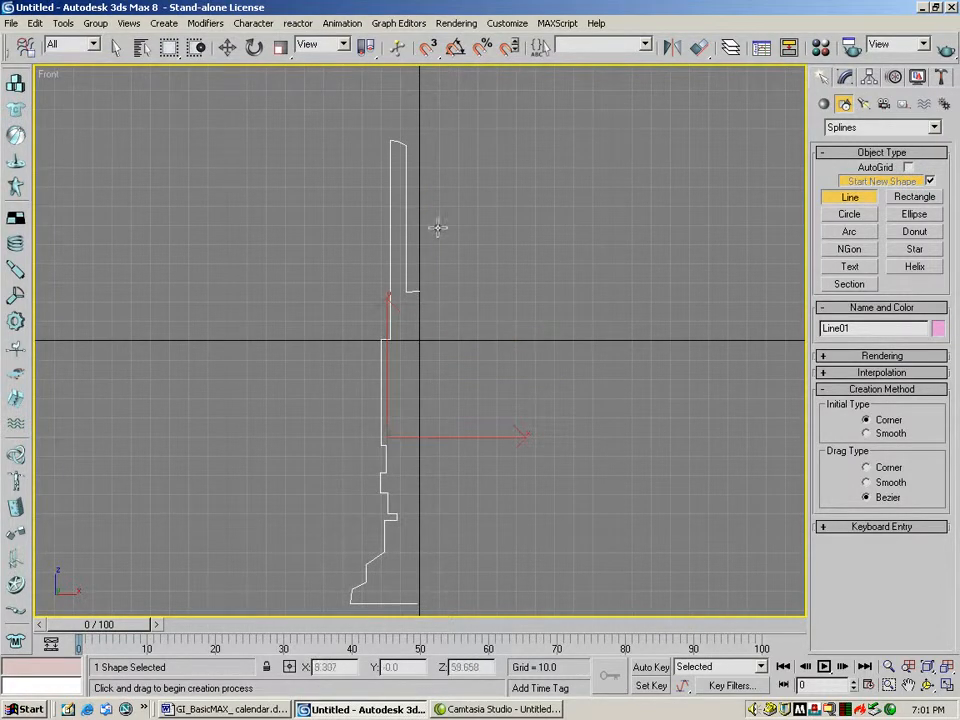
Apply a Lathe modifier to the finished line profile.
left_click(910, 686)
left_click(888, 666)
left_click_drag(403, 375, 654, 456)
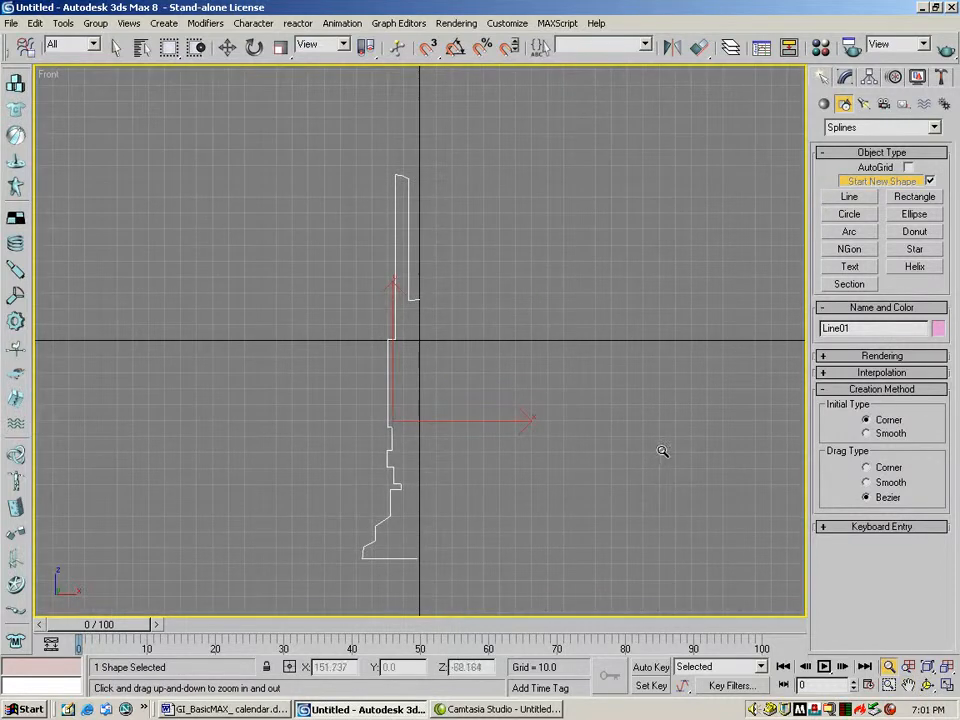
left_click(845, 78)
left_click(943, 122)
left_click_drag(949, 182, 955, 281)
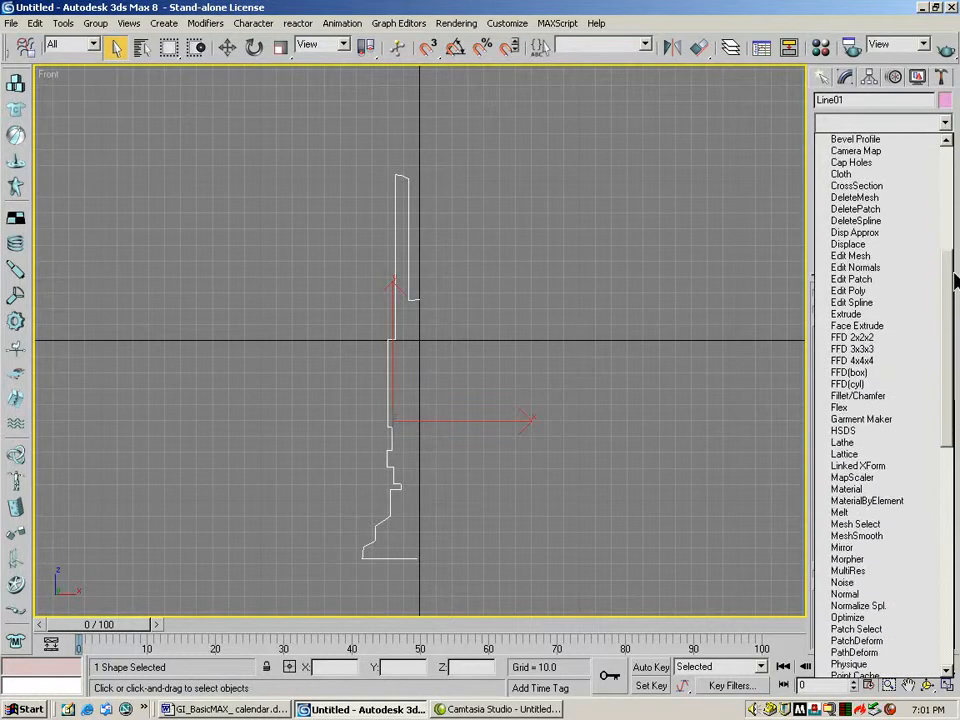
left_click(922, 443)
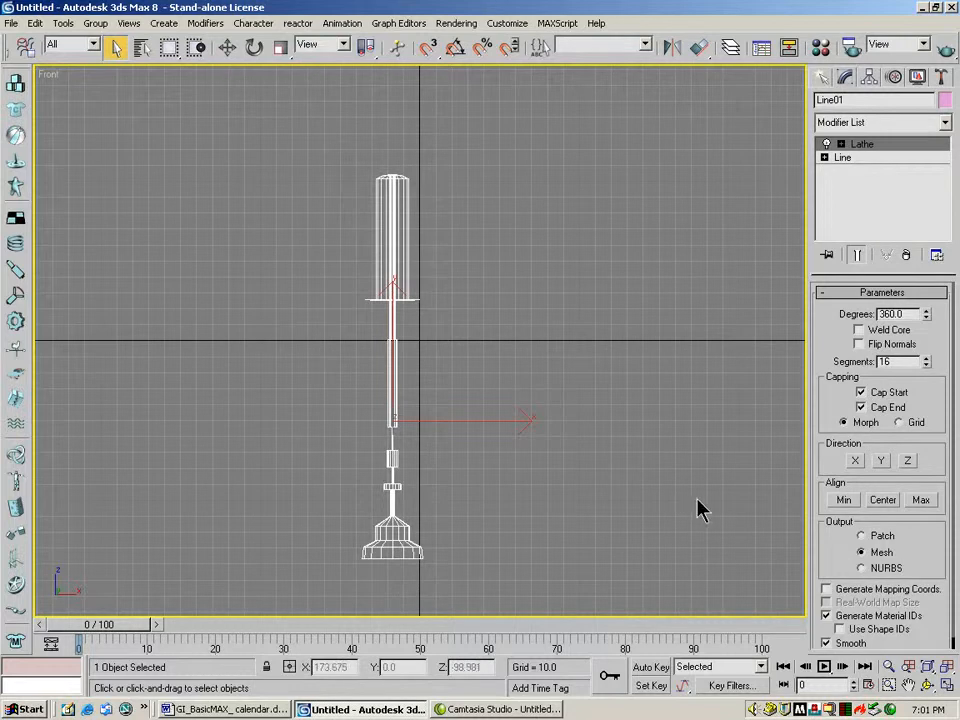
Compare the Lathe's Min and Center alignments, and set the axis alignment to Max.
left_click(845, 500)
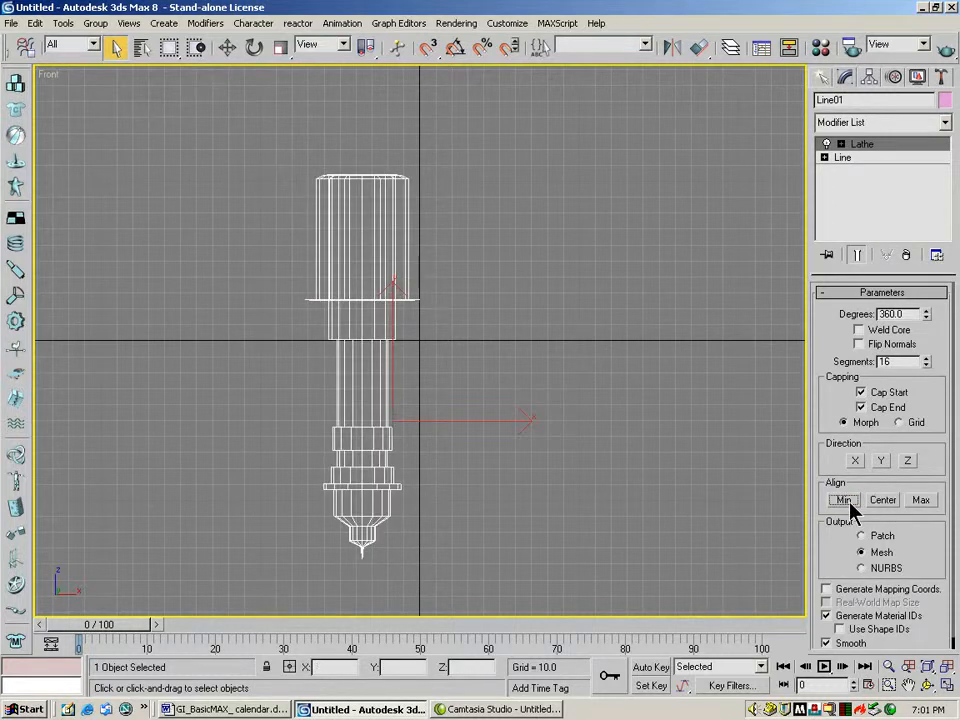
left_click(884, 501)
left_click(919, 501)
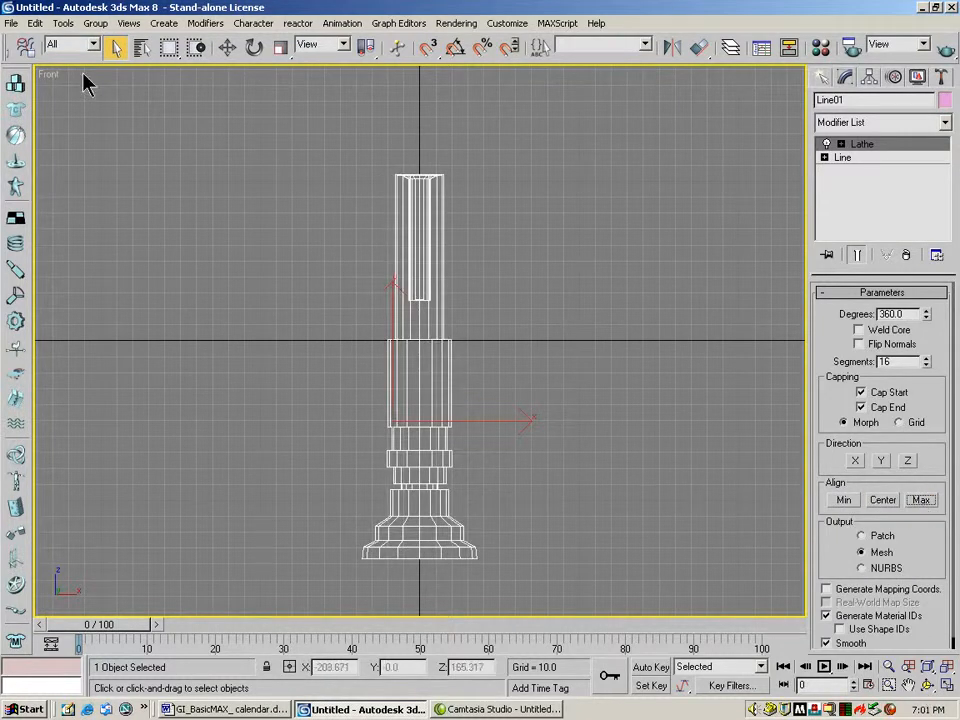
Shade the Front view with Smooth + Highlights and orbit around the lathed form to inspect its rim and foot.
right_click(46, 77)
left_click(66, 105)
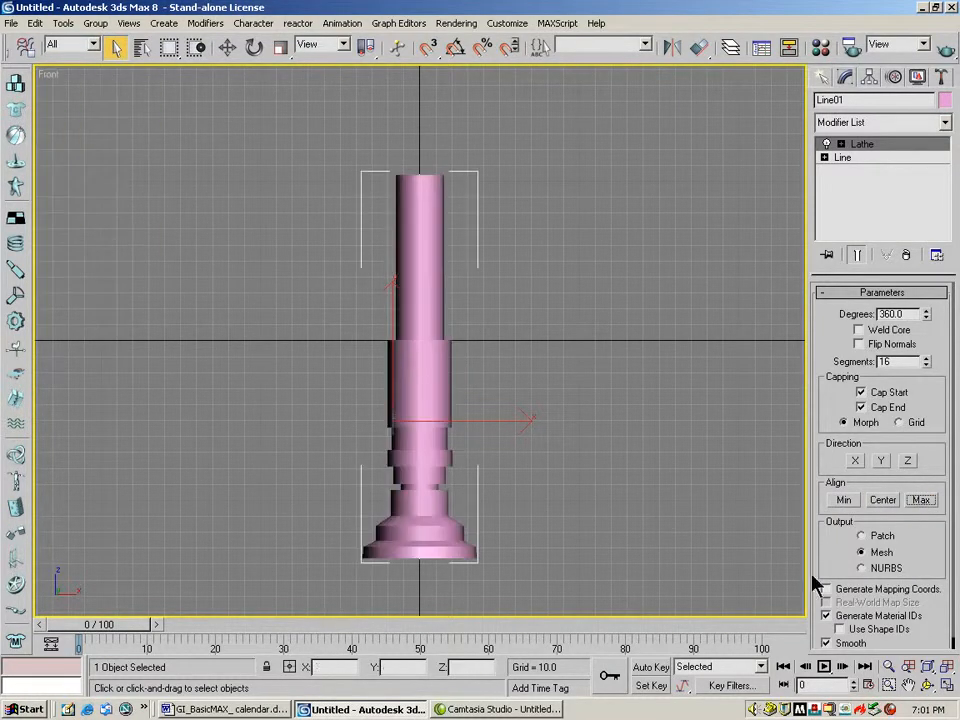
left_click(928, 685)
mouse_move(602, 506)
left_mouse_down()
mouse_move(439, 332)
mouse_move(379, 392)
mouse_move(360, 435)
left_mouse_up()
left_click_drag(428, 421, 438, 252)
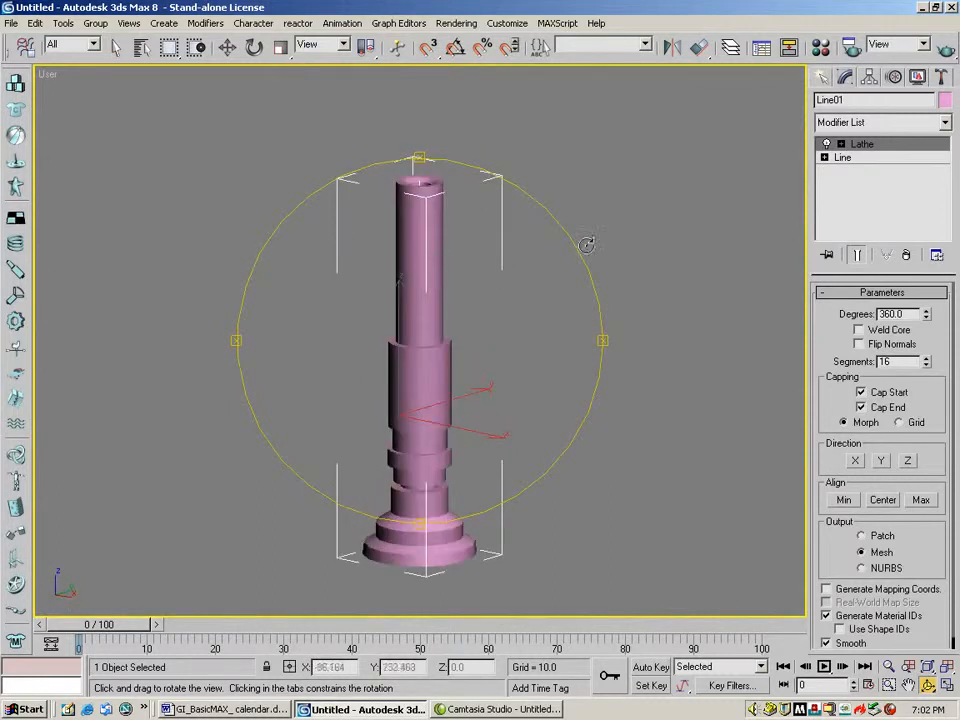
Open the Line's Vertex level beneath the Lathe and show the end result so the profile can be edited on the lathed form.
left_click(825, 158)
left_click(855, 171)
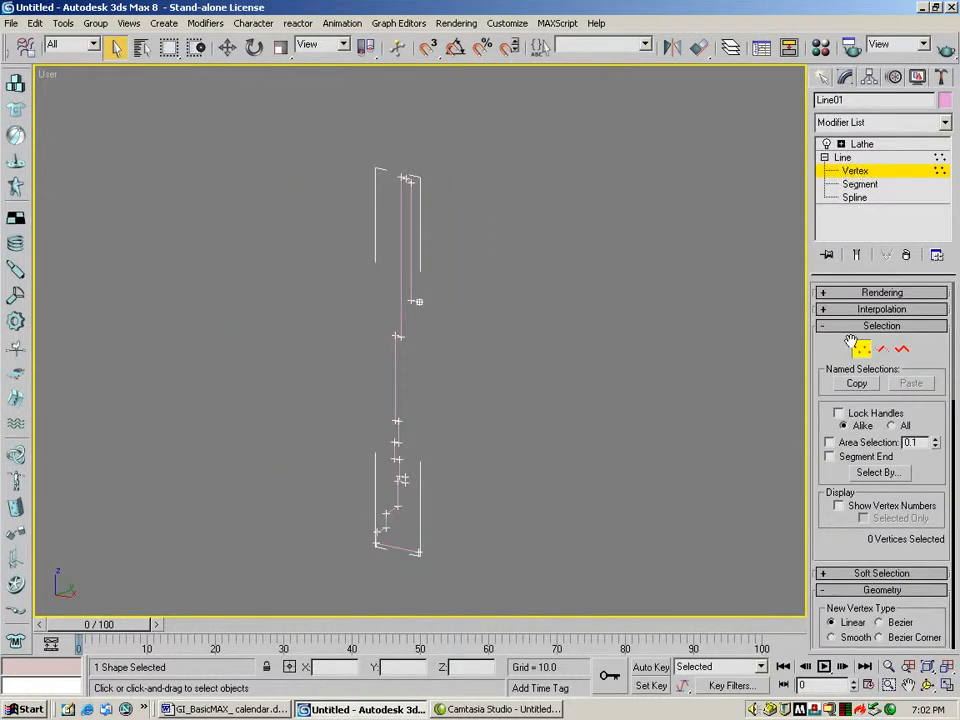
left_click(856, 256)
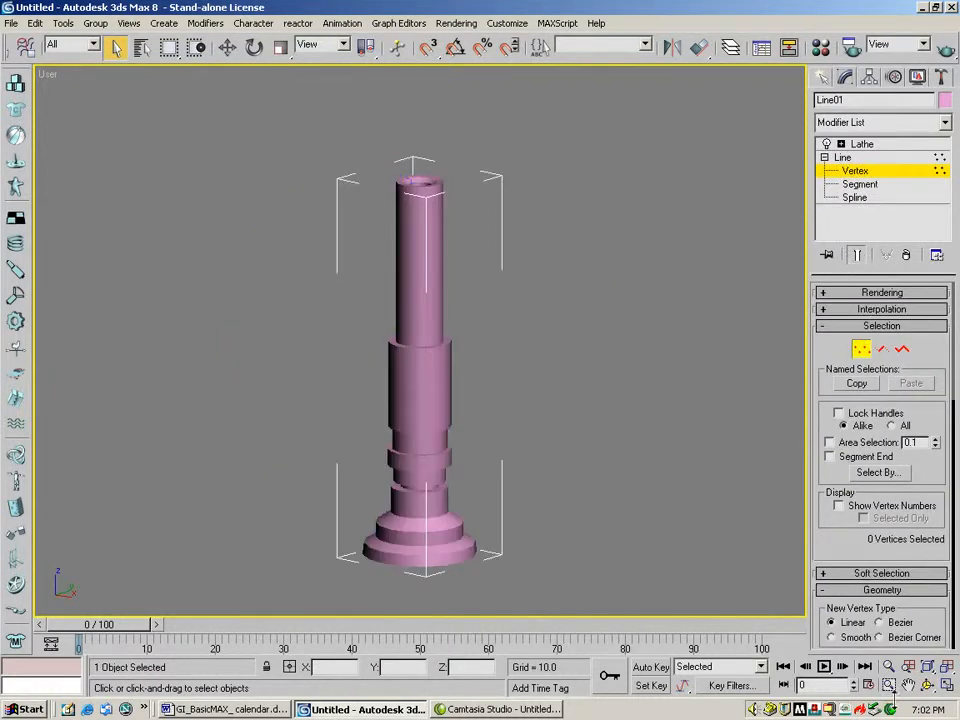
left_click(926, 685)
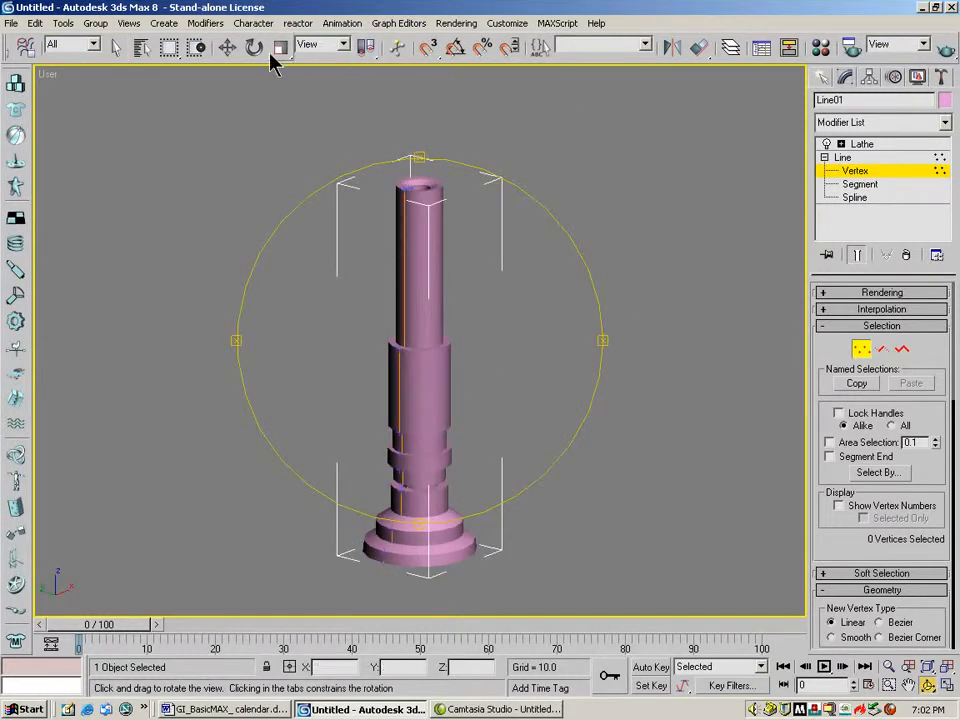
left_click(228, 50)
Return to the four-viewport layout and change the User viewport back to the Front view.
key("alt+w")
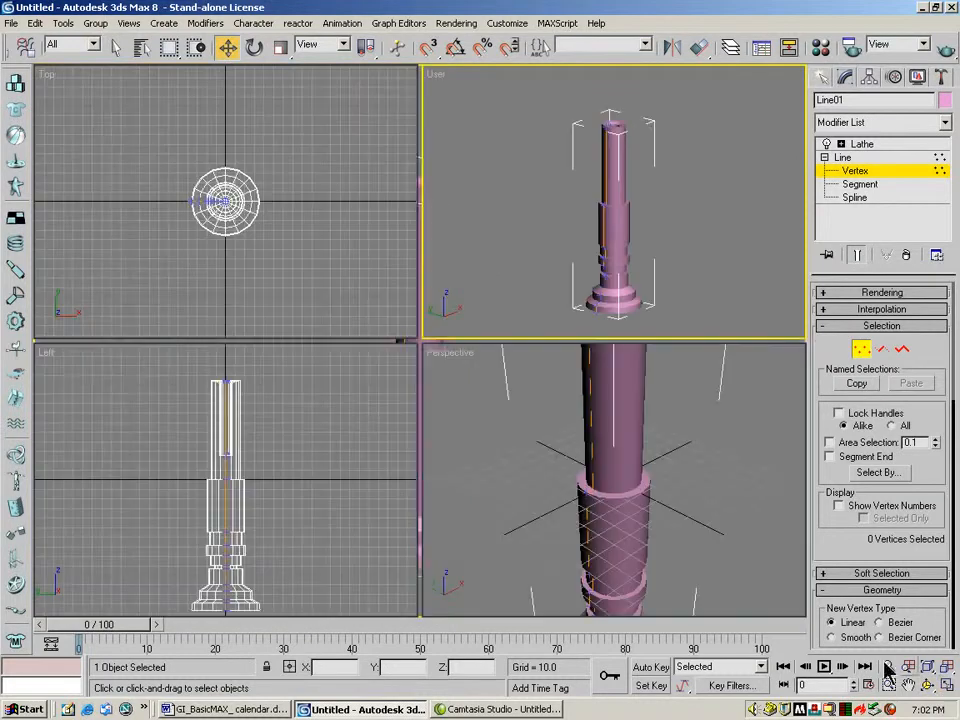
right_click(476, 224)
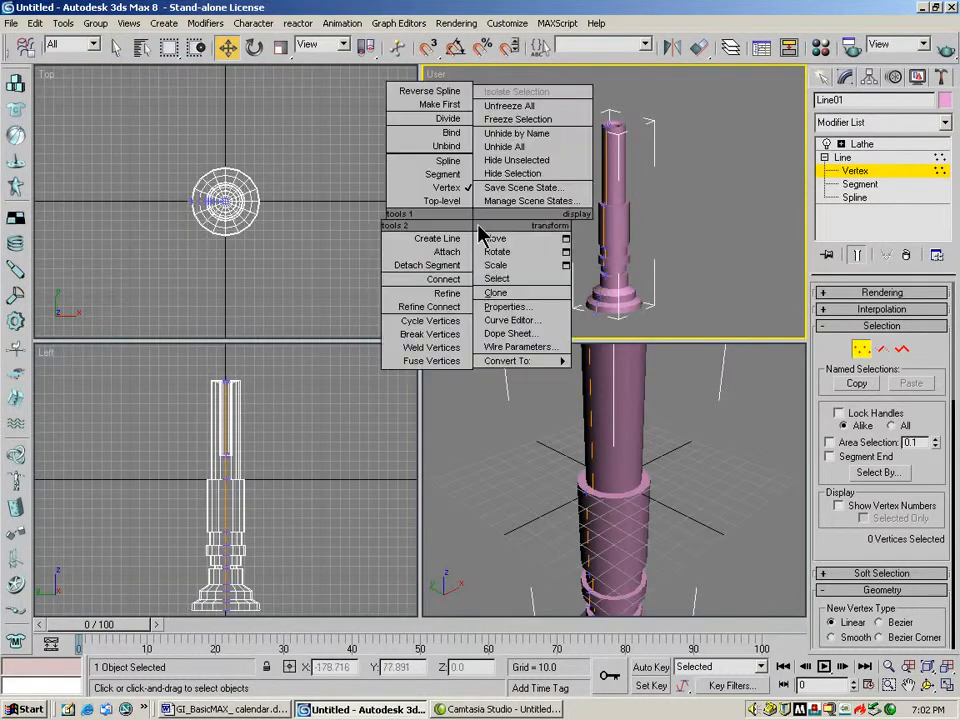
left_click(657, 188)
key("f")
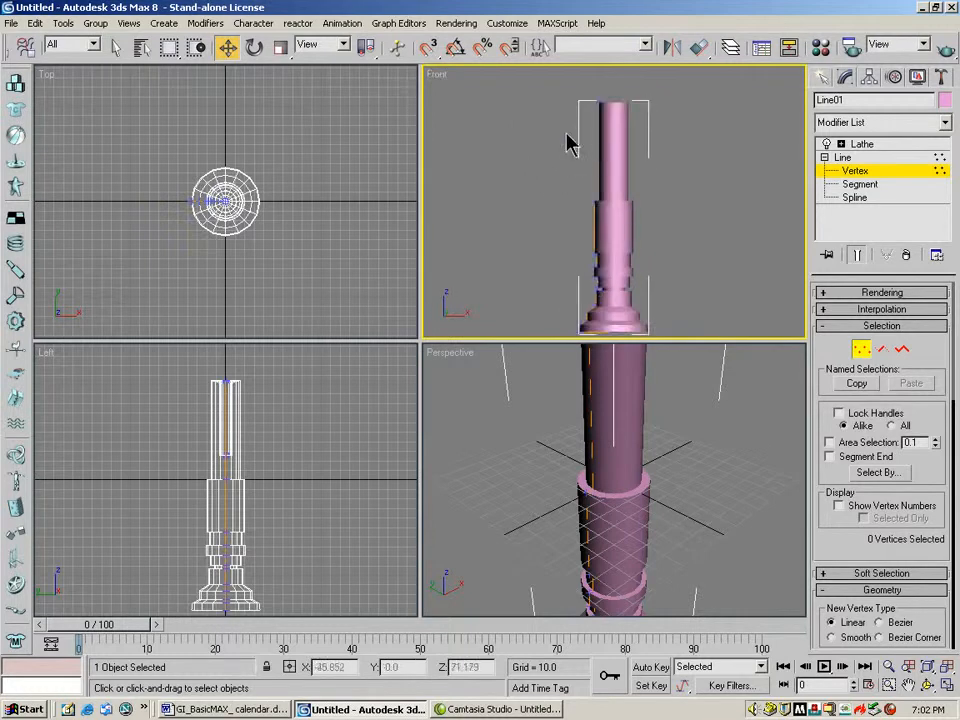
Hide the grid in the Top, Left and Perspective views, and fit the object to all viewports.
left_click(343, 196)
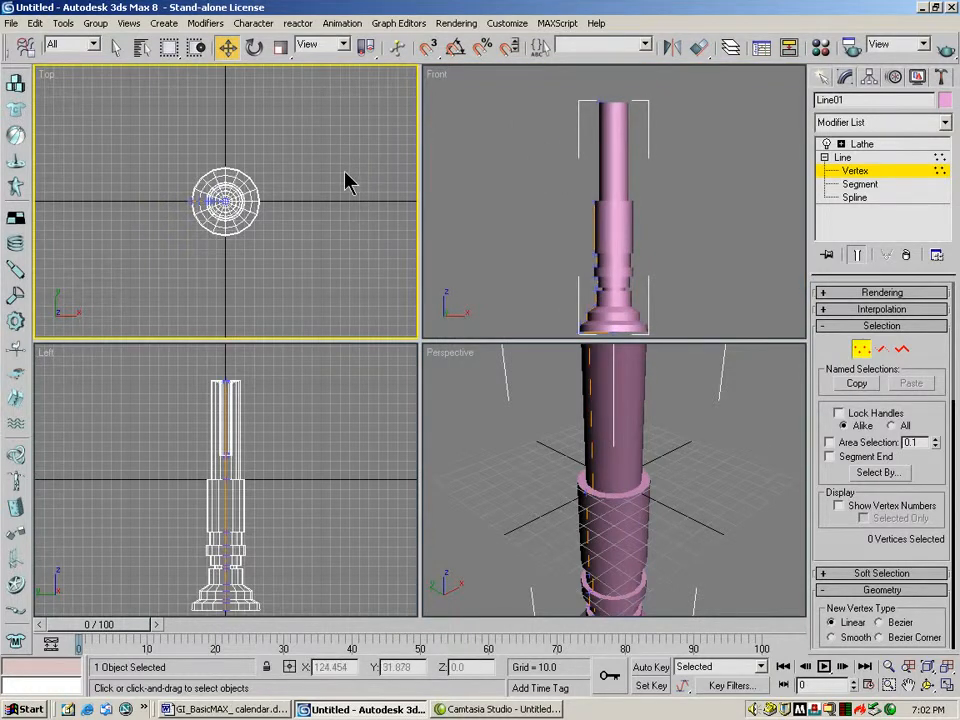
key("g")
left_click(407, 448)
key("g")
left_click(489, 452)
key("g")
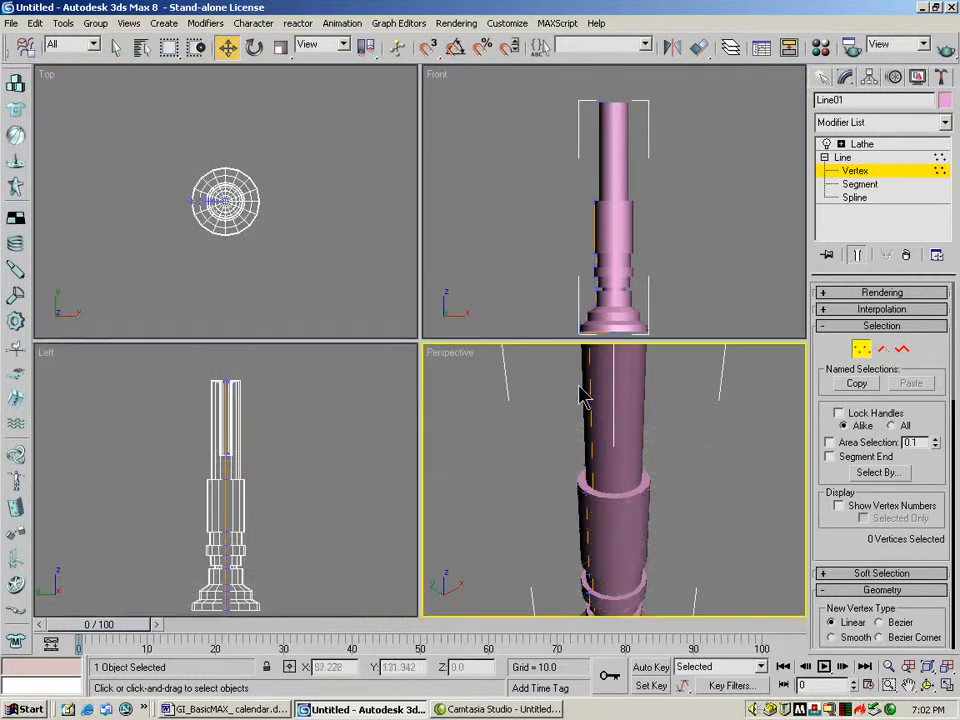
key("ctrl+shift+z")
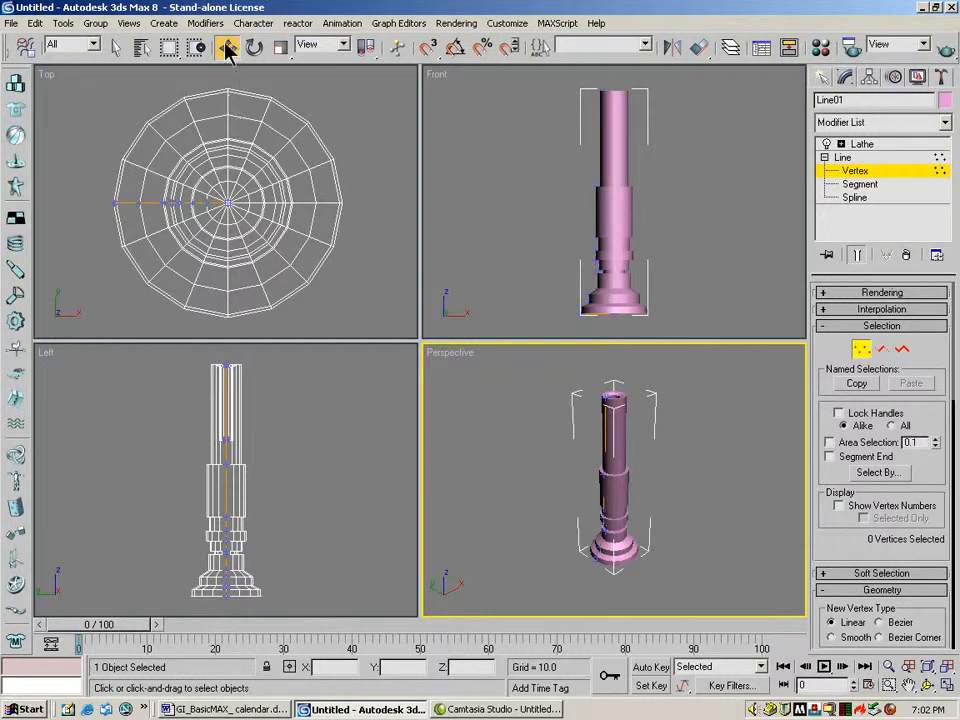
Set the Top and Left viewports to Smooth + Highlights shading.
right_click(46, 76)
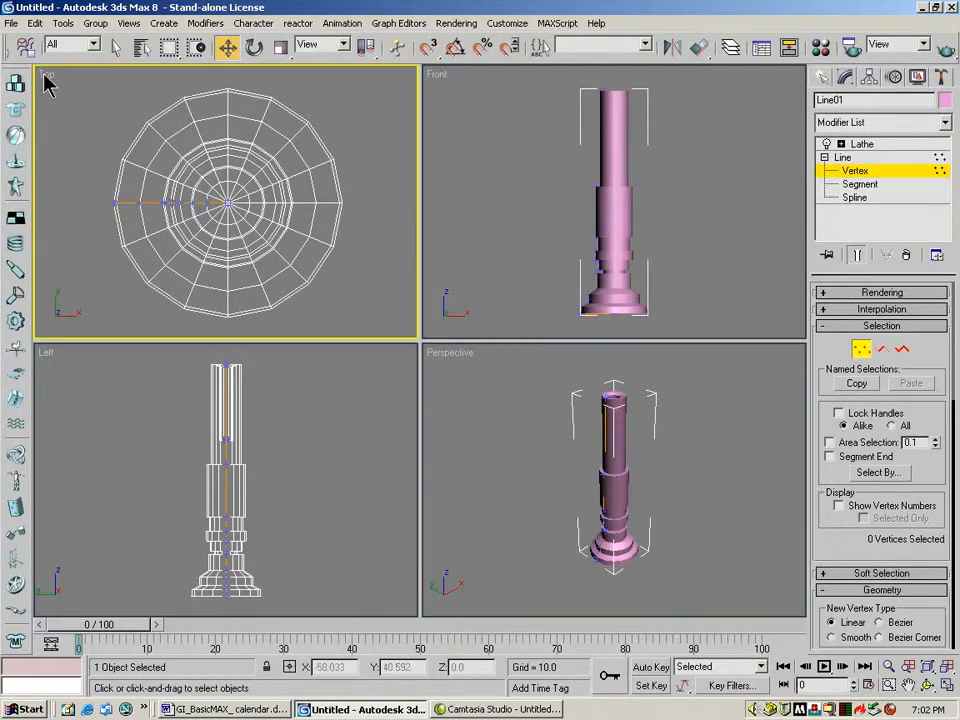
left_click(77, 104)
right_click(46, 353)
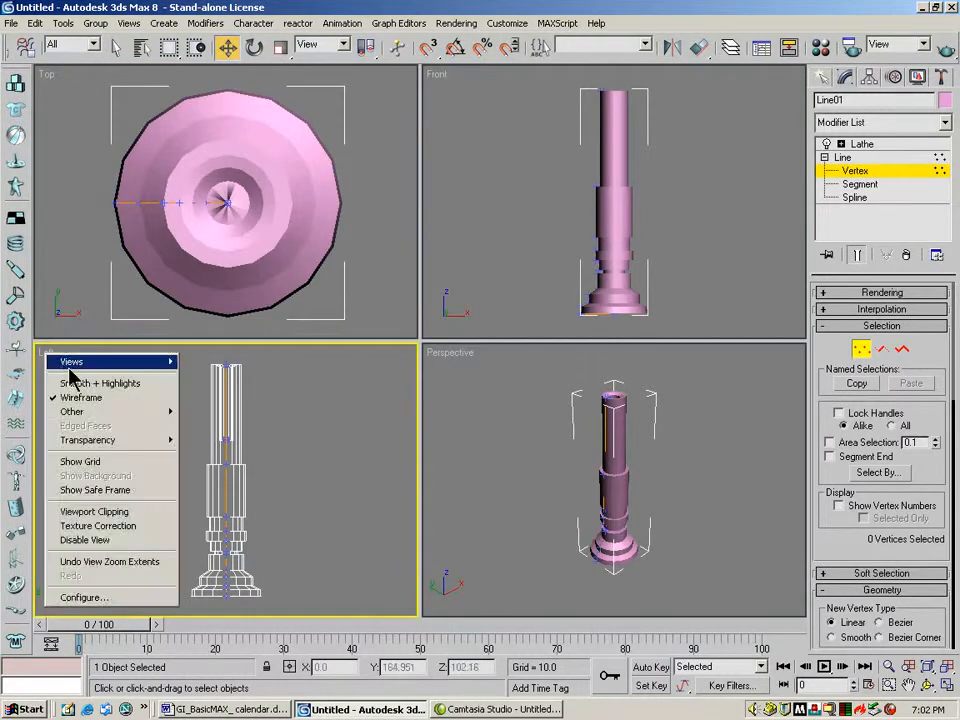
left_click(90, 382)
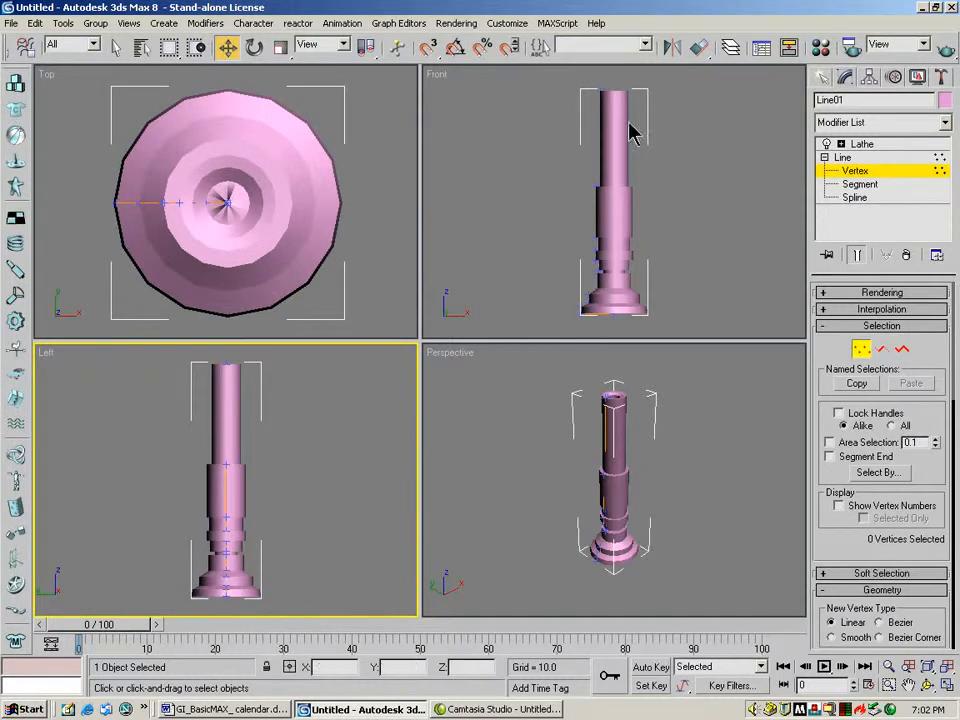
In the maximized Front view, move the profile's three top vertices inward to taper the upper shaft and upward to lengthen it.
left_click(704, 125)
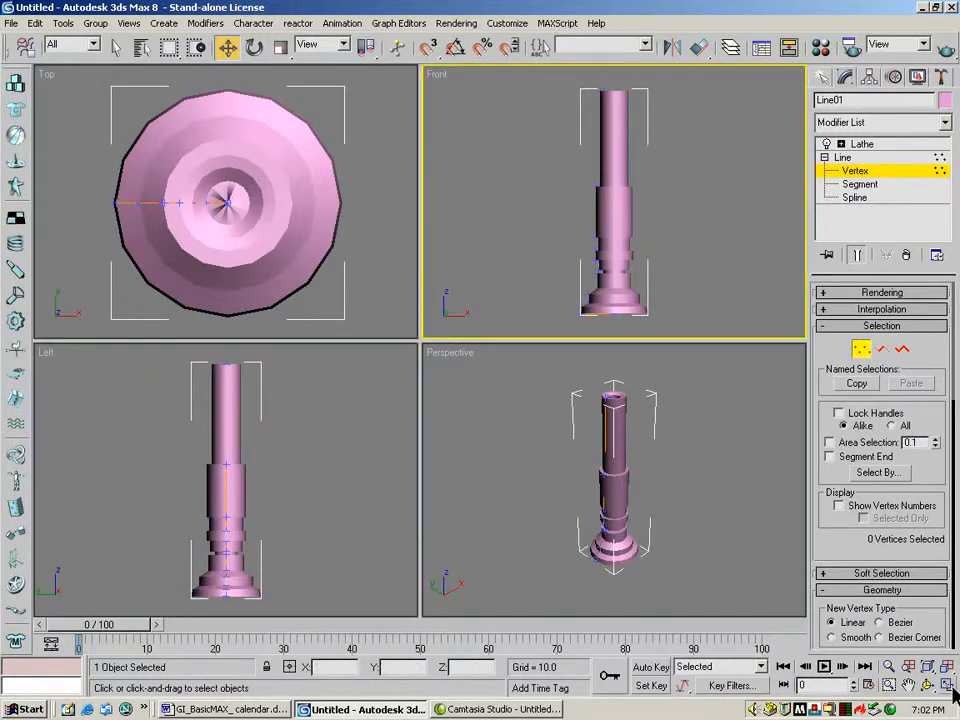
key("alt+w")
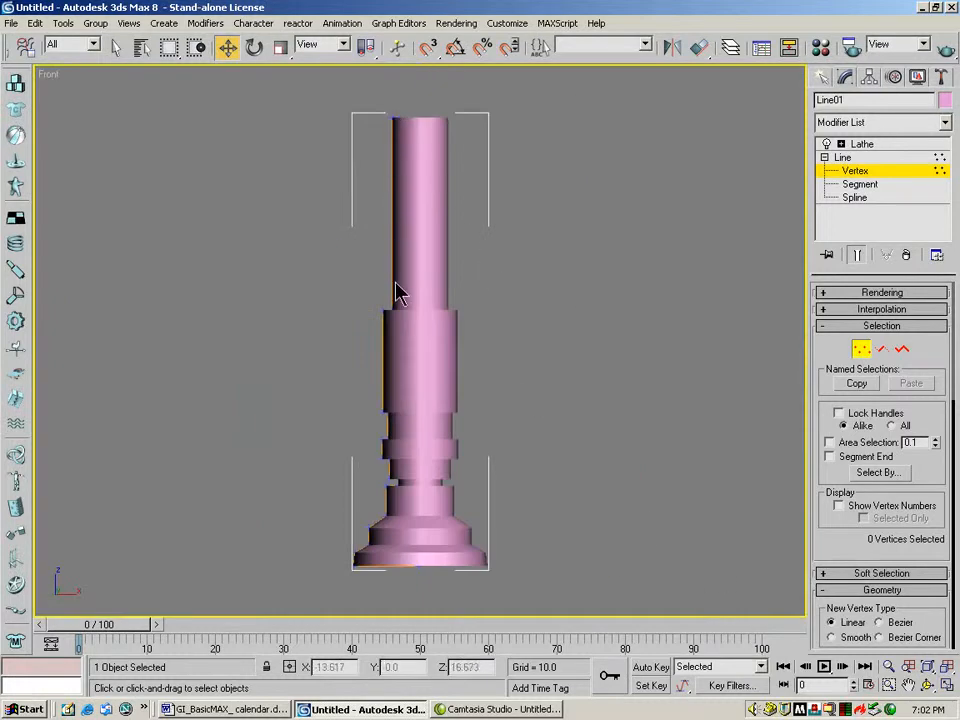
left_click(115, 47)
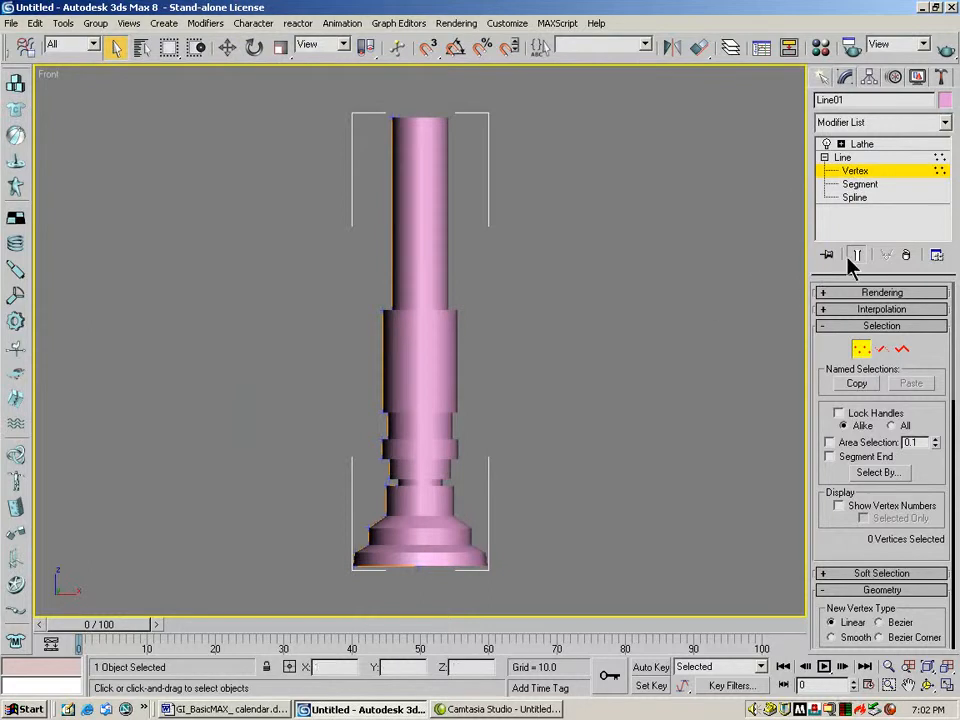
left_click_drag(355, 294, 398, 333)
left_click_drag(407, 140, 410, 138)
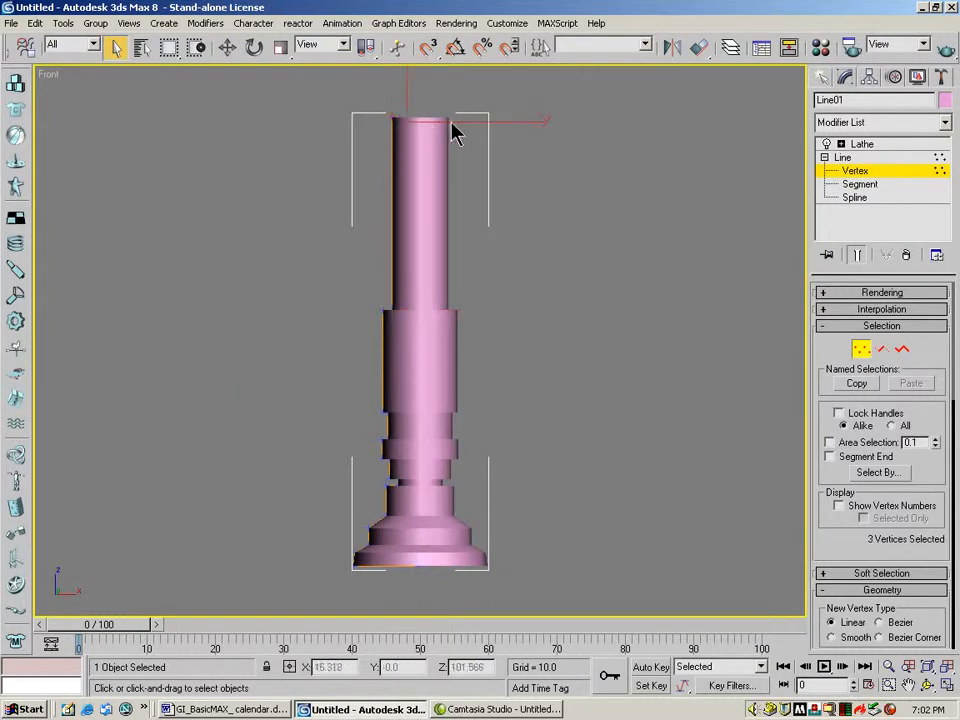
left_click(229, 48)
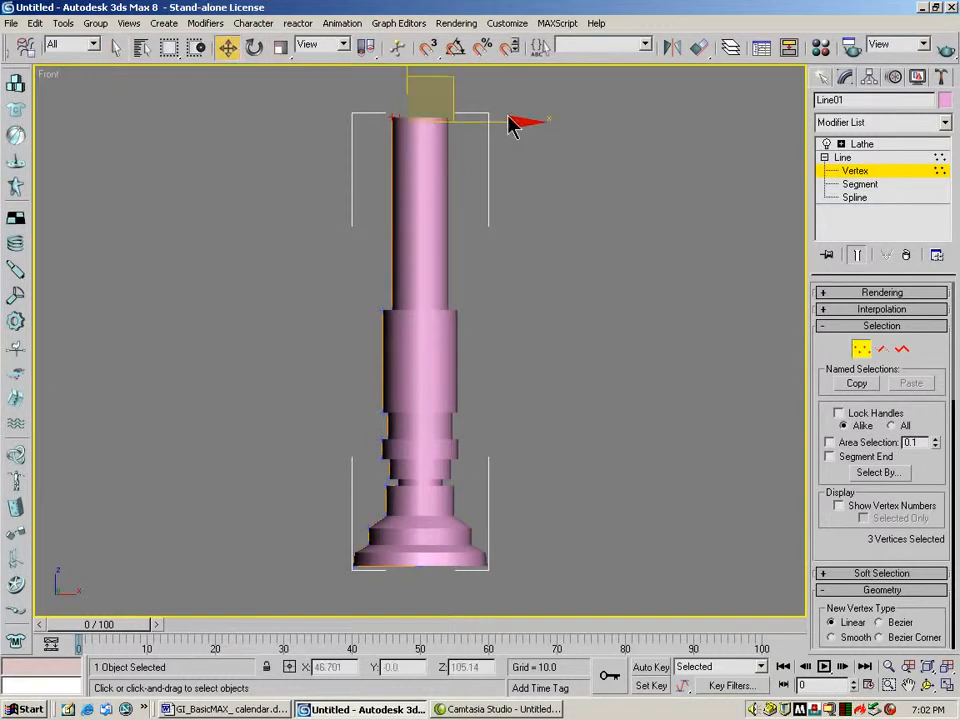
left_click_drag(503, 125, 513, 124)
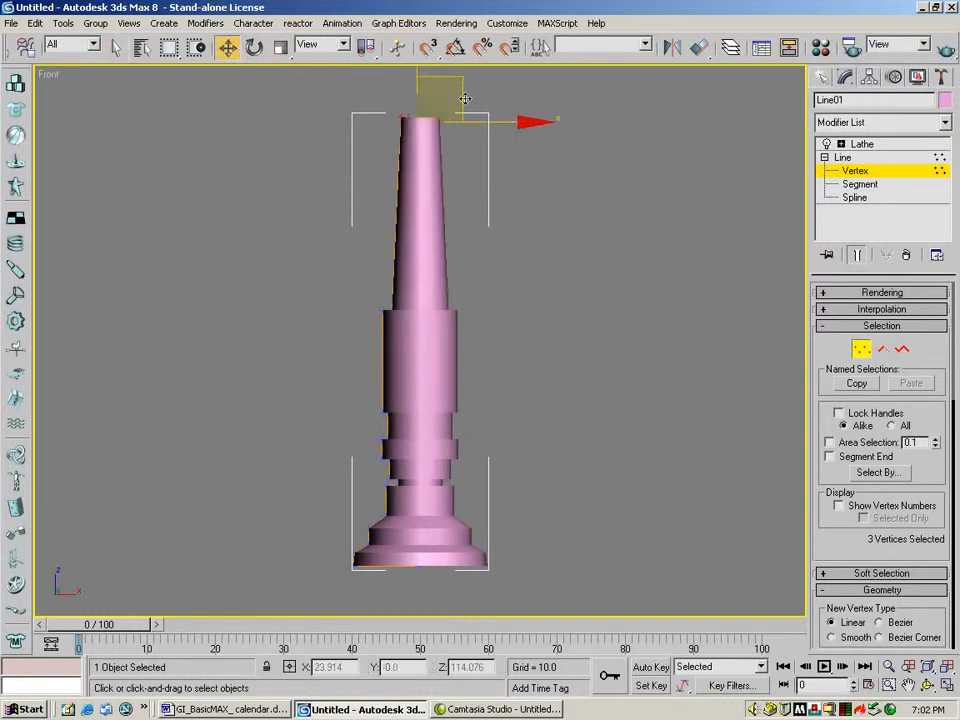
left_click_drag(413, 75, 411, 7)
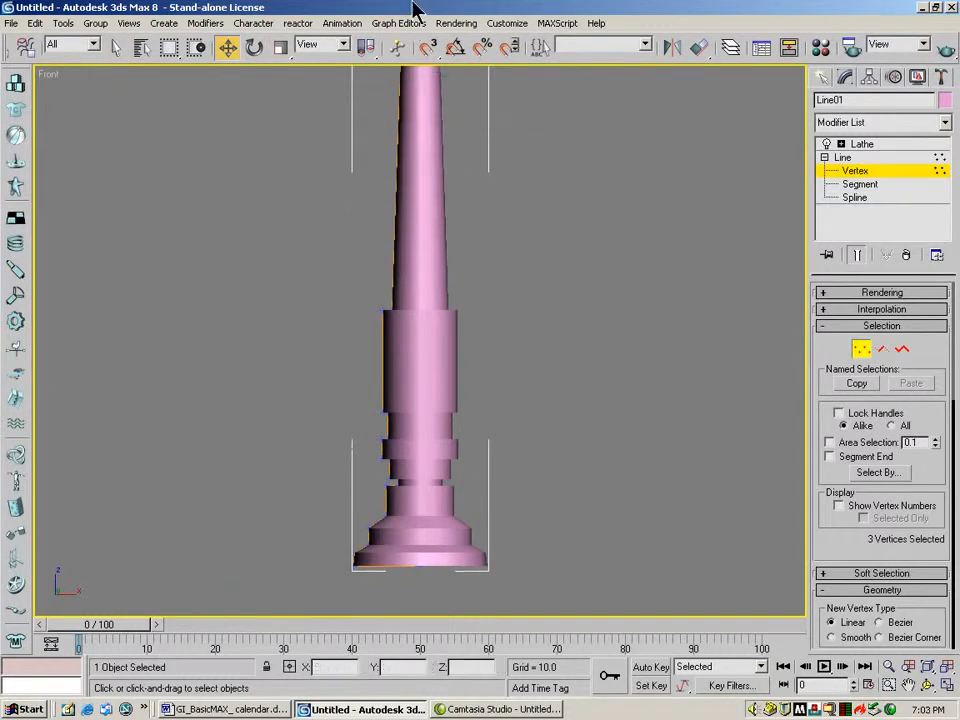
Lower the two vertices at the collar's upper edge and move the four vertices at its lower end outward to flare it.
left_click_drag(361, 293, 419, 328)
left_click_drag(392, 229, 388, 261)
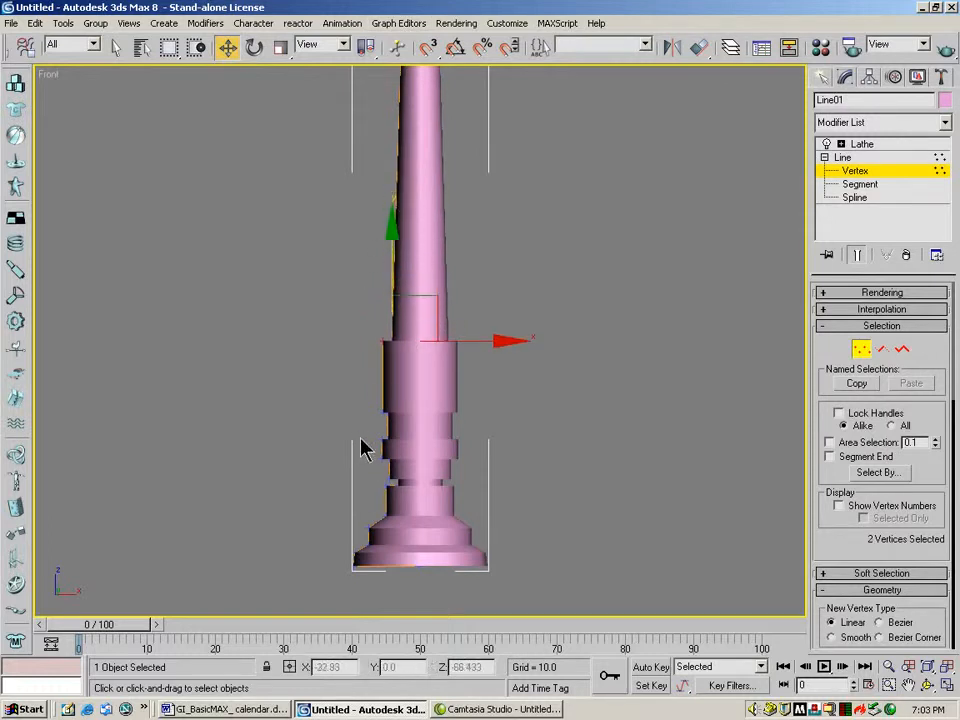
left_click_drag(409, 478, 438, 478)
left_click_drag(361, 400, 404, 447)
left_click_drag(441, 410, 434, 414)
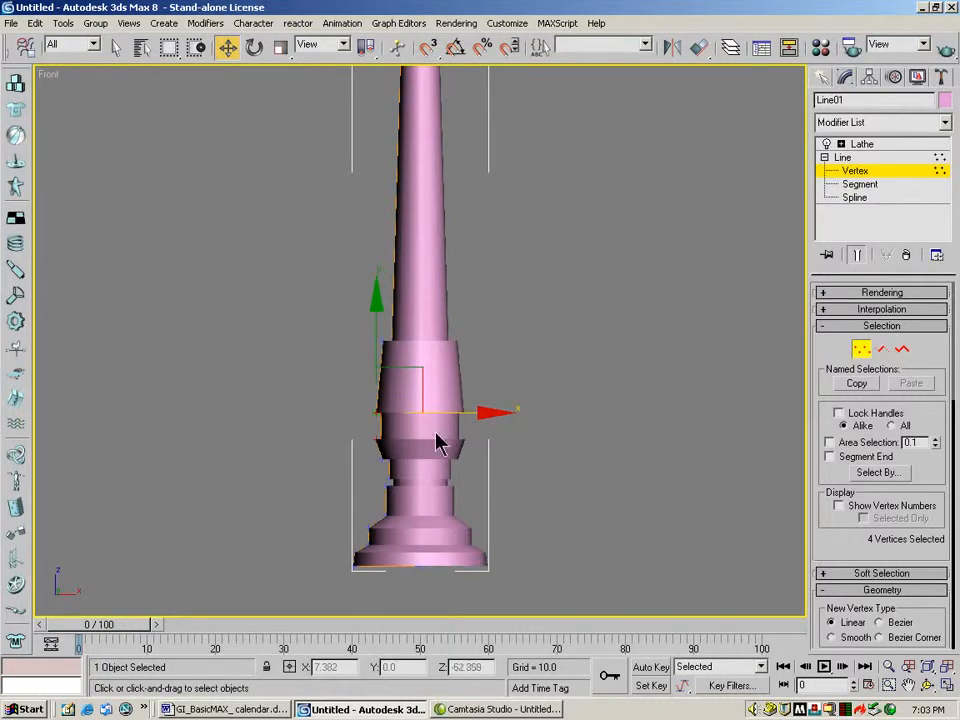
Widen the stepped base by moving its outer profile vertices slightly outward, and clear the vertex selection.
left_click_drag(336, 512, 381, 579)
left_click_drag(431, 525, 425, 527)
left_click(648, 426)
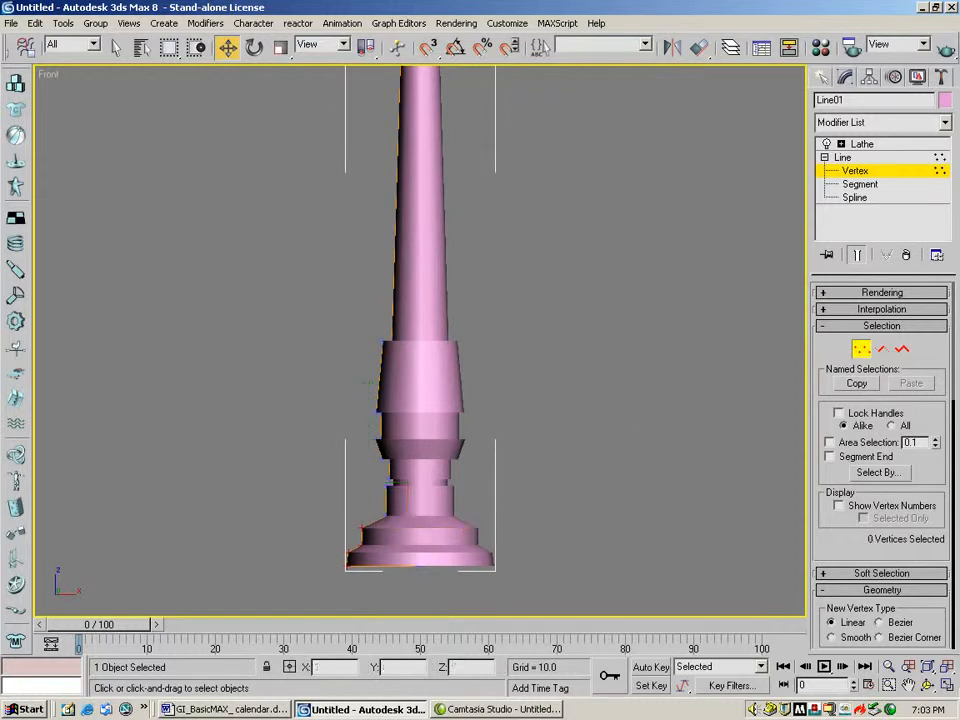
From a raised angle, move the two inner vertices at the column's top outward to enlarge the hole.
left_click(888, 666)
left_click_drag(634, 482, 566, 400)
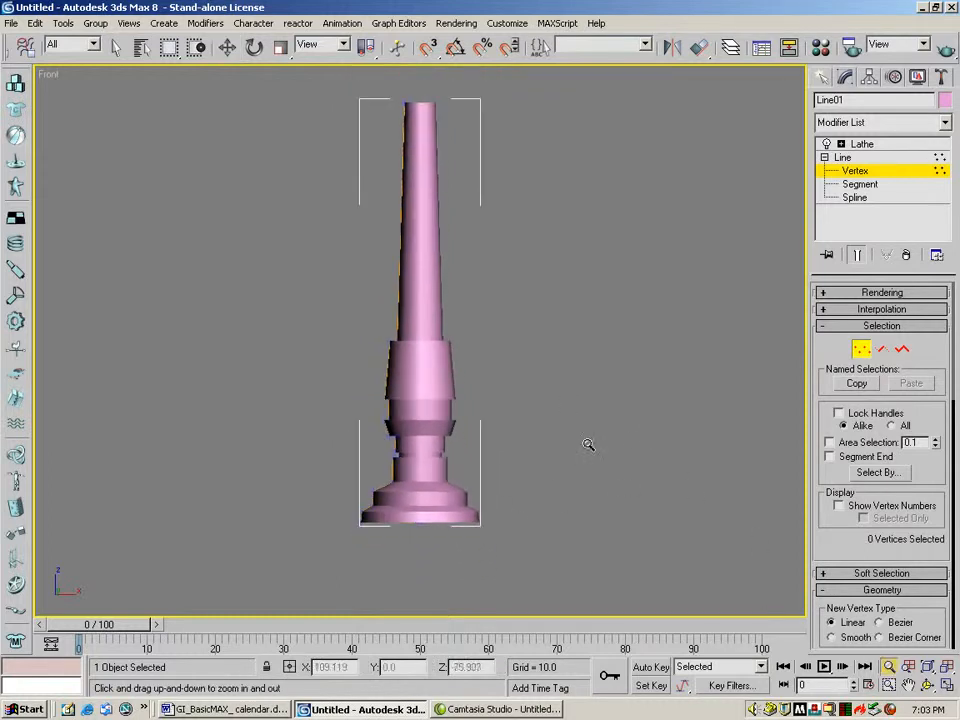
key("ctrl+r")
left_click_drag(449, 362, 521, 418)
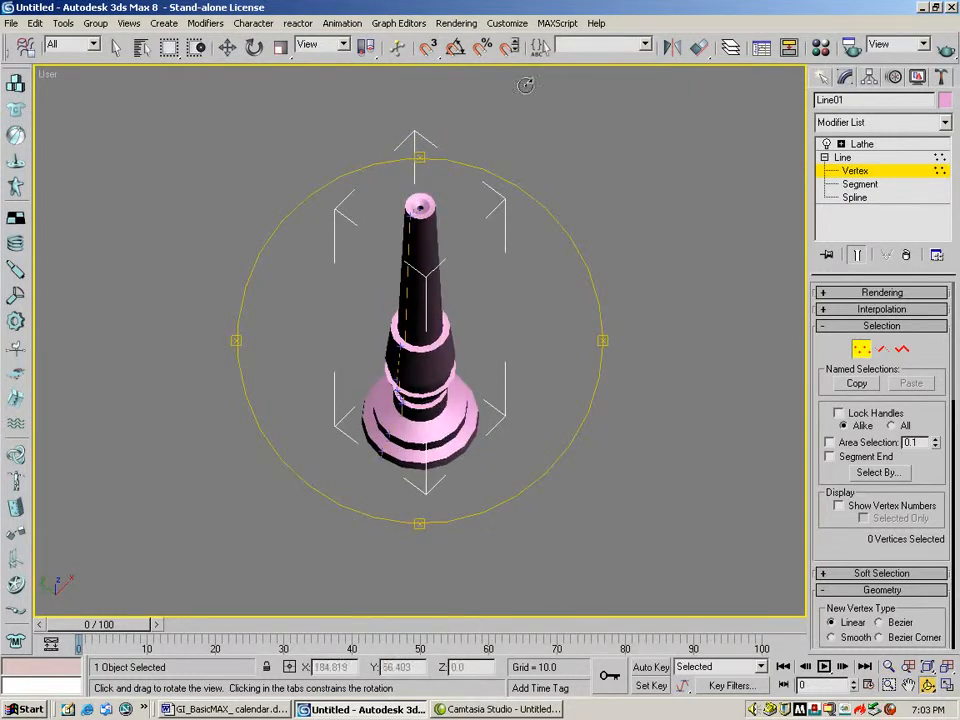
left_click(228, 47)
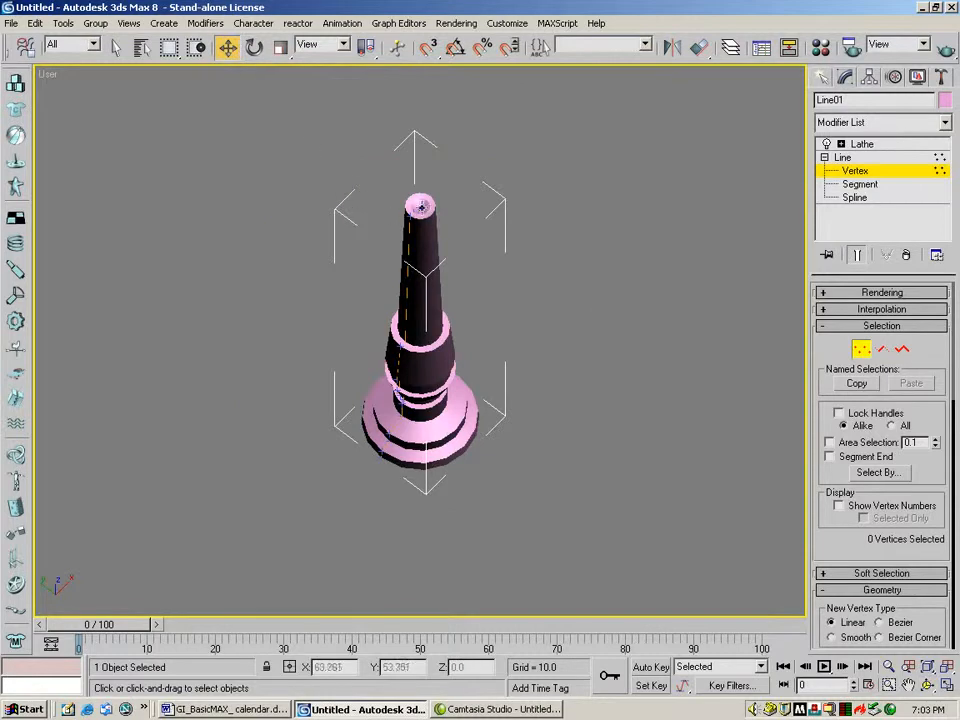
left_click(424, 215)
left_click_drag(454, 173, 452, 178)
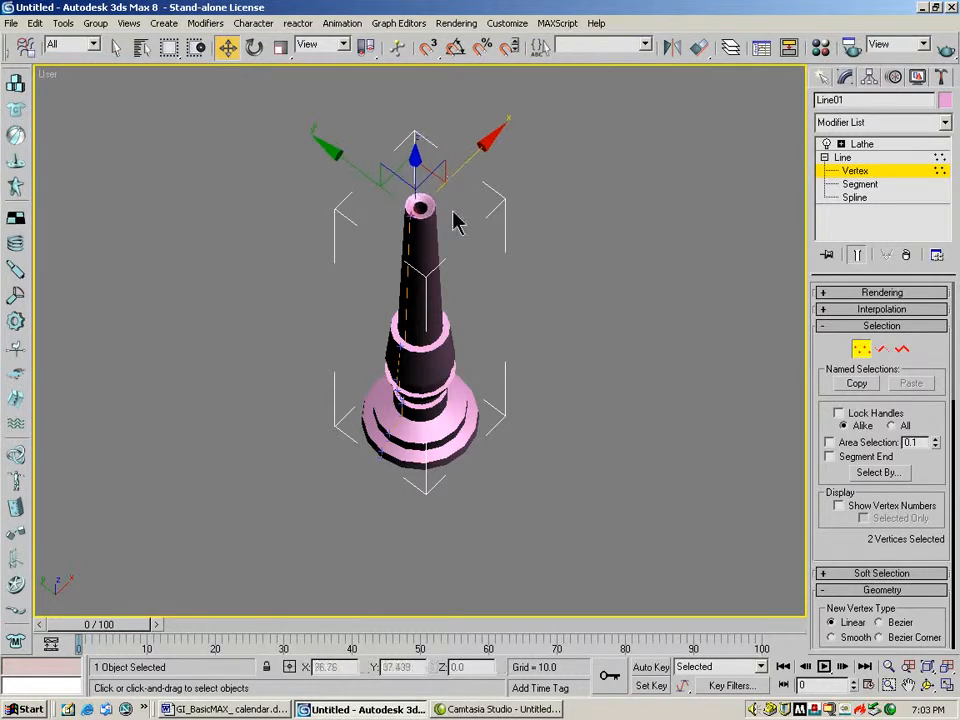
Return to the four-viewport layout and examine the hole at the column's top up close in the User and Perspective views.
left_click(946, 685)
left_click(927, 685)
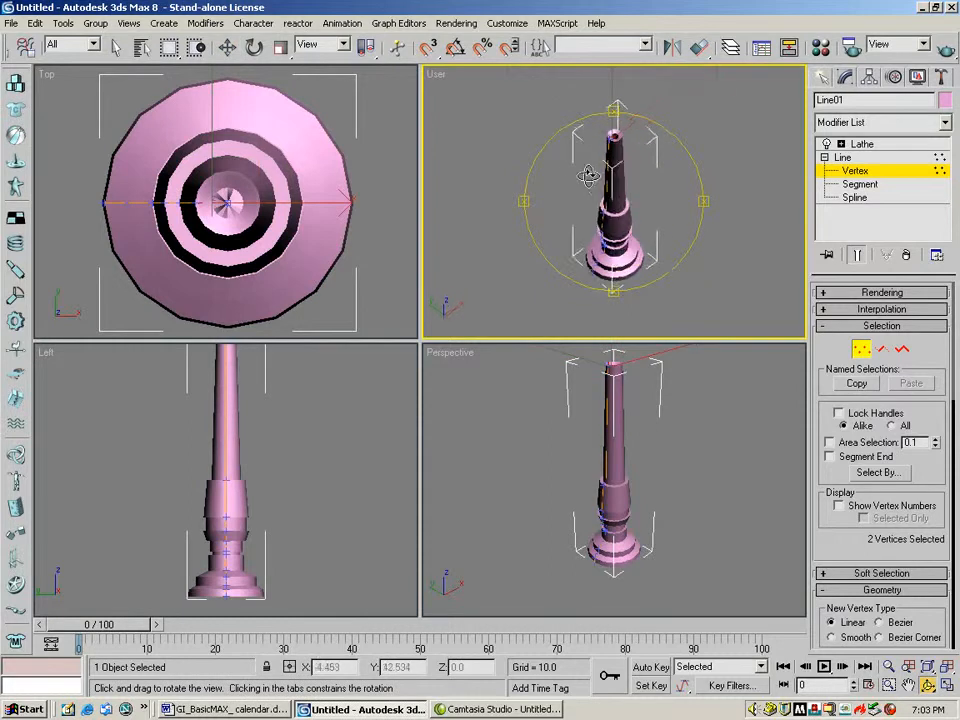
left_click_drag(592, 180, 574, 154)
left_click(589, 418)
left_click_drag(589, 418, 556, 444)
left_click(889, 667)
left_click_drag(585, 490, 606, 606)
left_click(908, 685)
left_click_drag(597, 401, 605, 568)
left_click_drag(666, 439, 741, 651)
left_click(888, 666)
left_click(909, 684)
left_click(888, 666)
left_click(909, 684)
left_click_drag(658, 512, 632, 516)
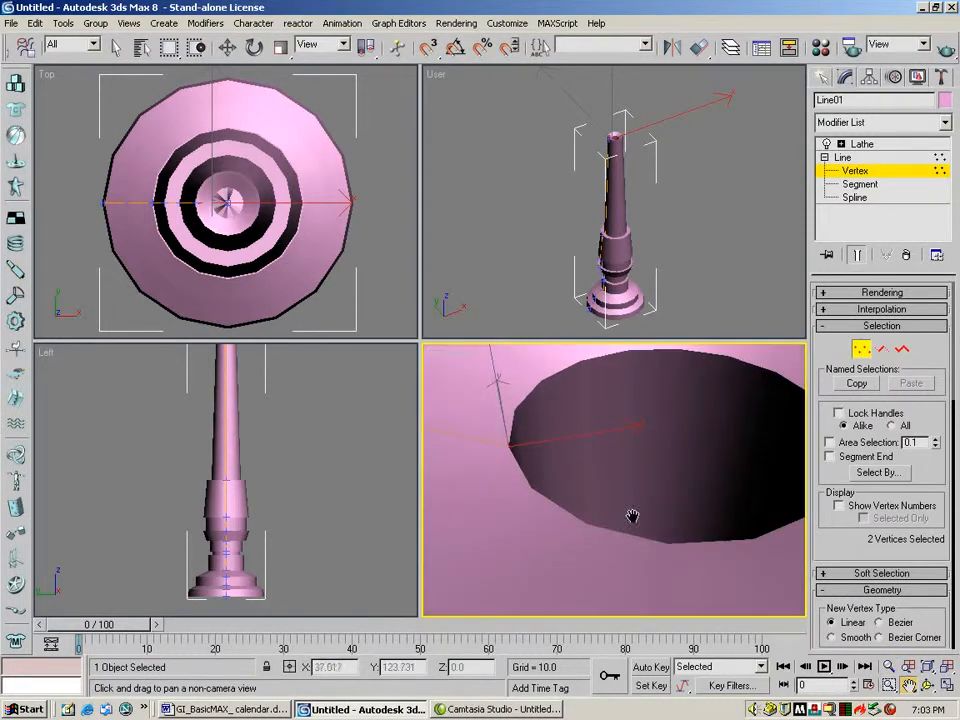
left_click(931, 670)
left_click(888, 684)
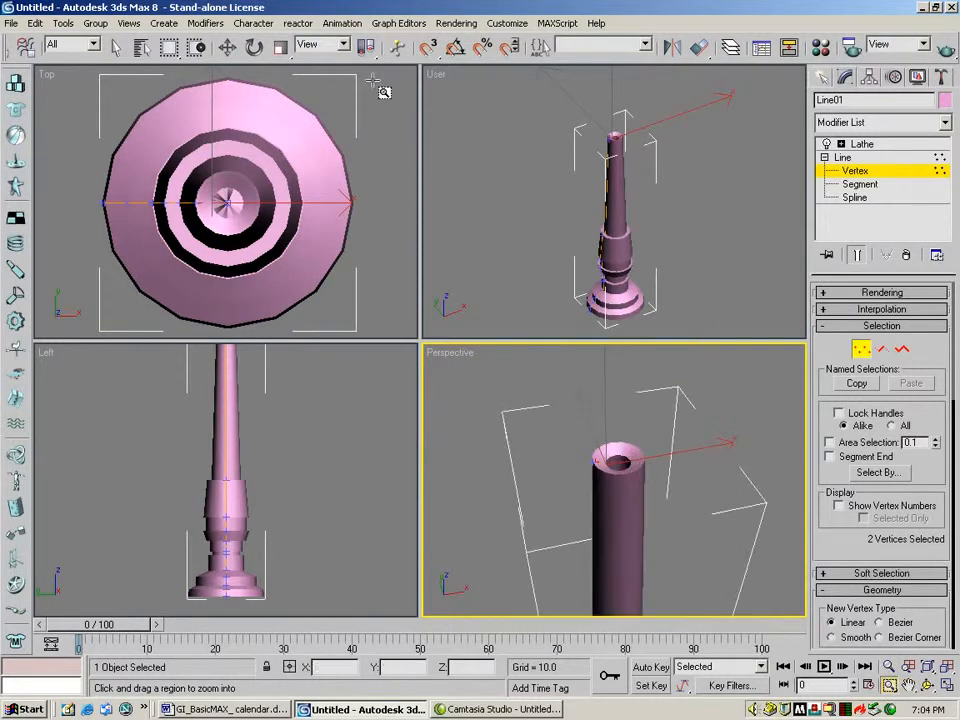
Try widening the hole further by moving its inner rim vertex along X, and undo the move.
left_click(228, 47)
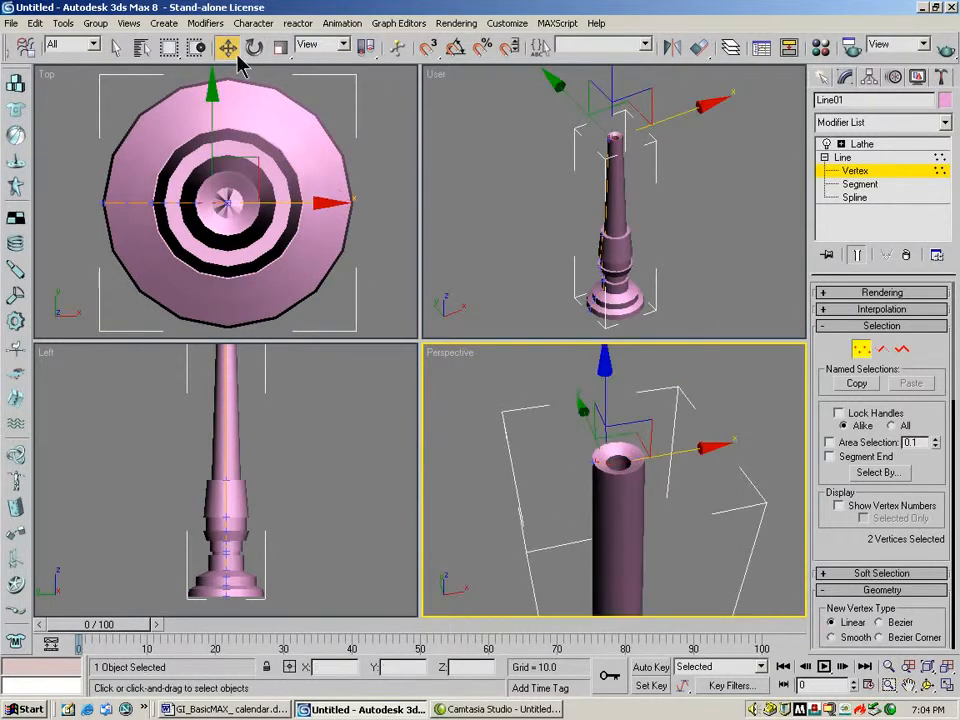
left_click(606, 461)
mouse_move(673, 454)
left_mouse_down()
mouse_move(609, 458)
mouse_move(658, 449)
left_mouse_up()
left_click_drag(50, 53, 265, 57)
left_click(27, 51)
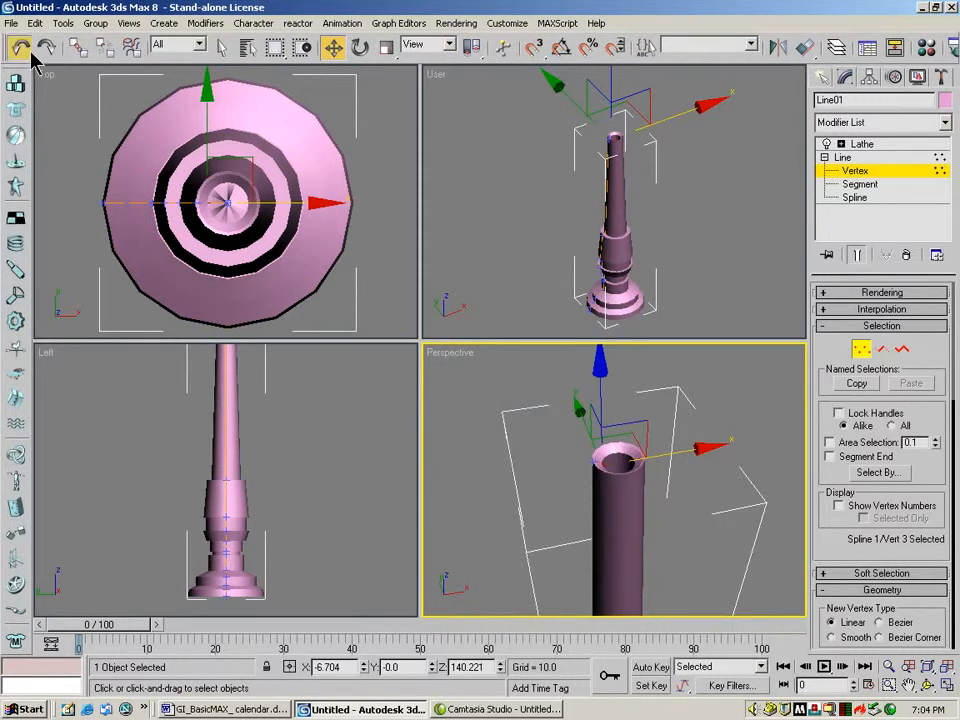
Leave Vertex editing, return to the Lathe level and set its segments to 21.
left_click(858, 352)
left_click(860, 145)
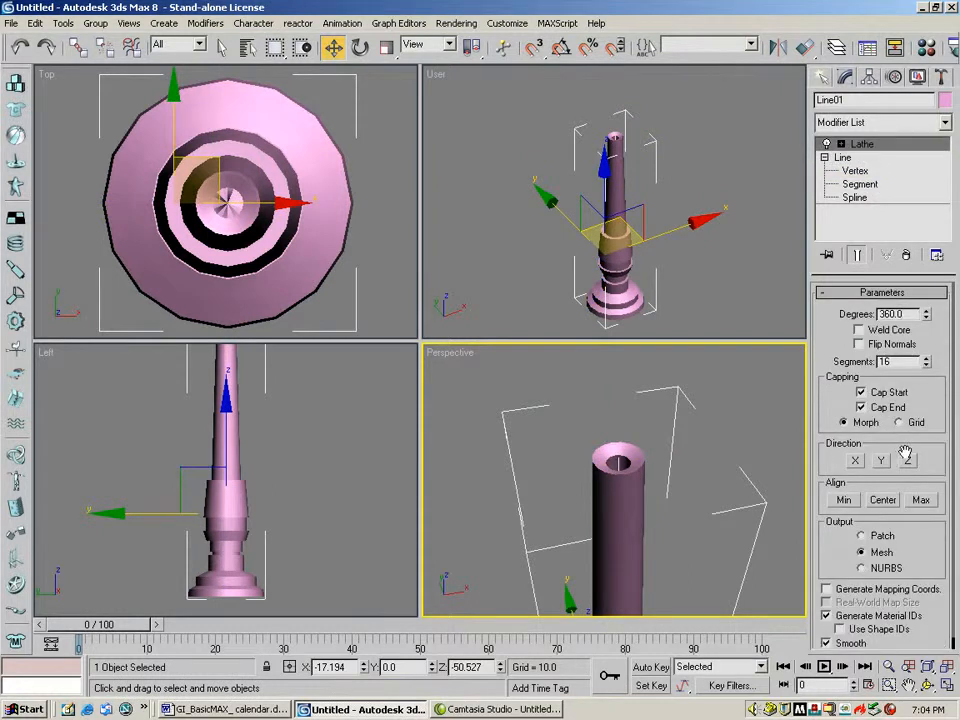
left_click(927, 357)
left_click(927, 357)
left_click(927, 357)
left_click(927, 357)
left_click(927, 357)
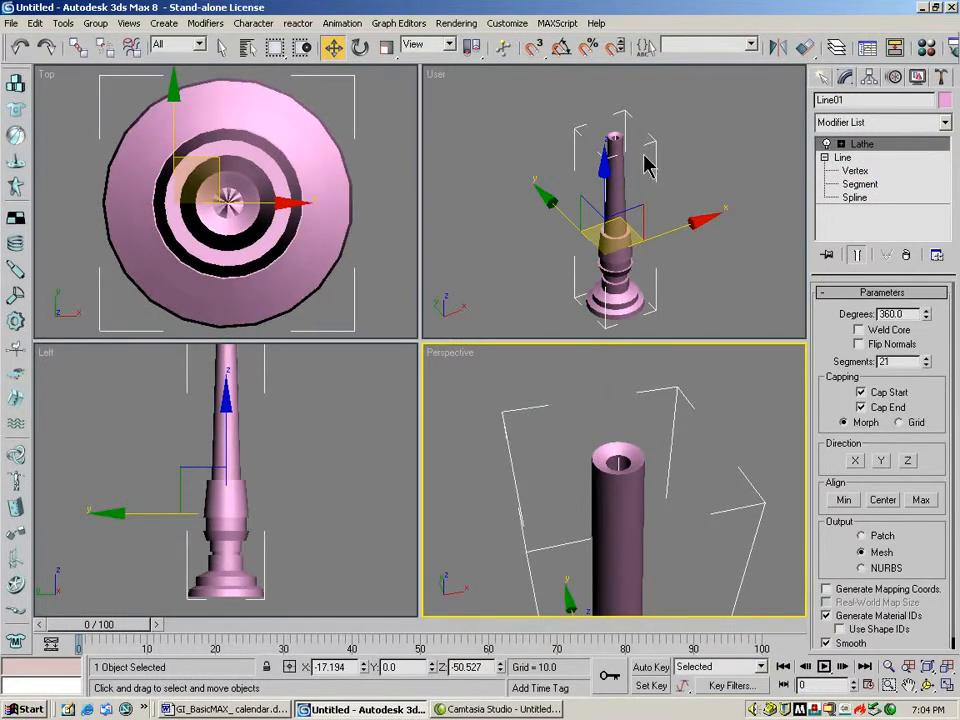
Show edged faces in the Top viewport and set the Lathe's segments to 14.
right_click(47, 77)
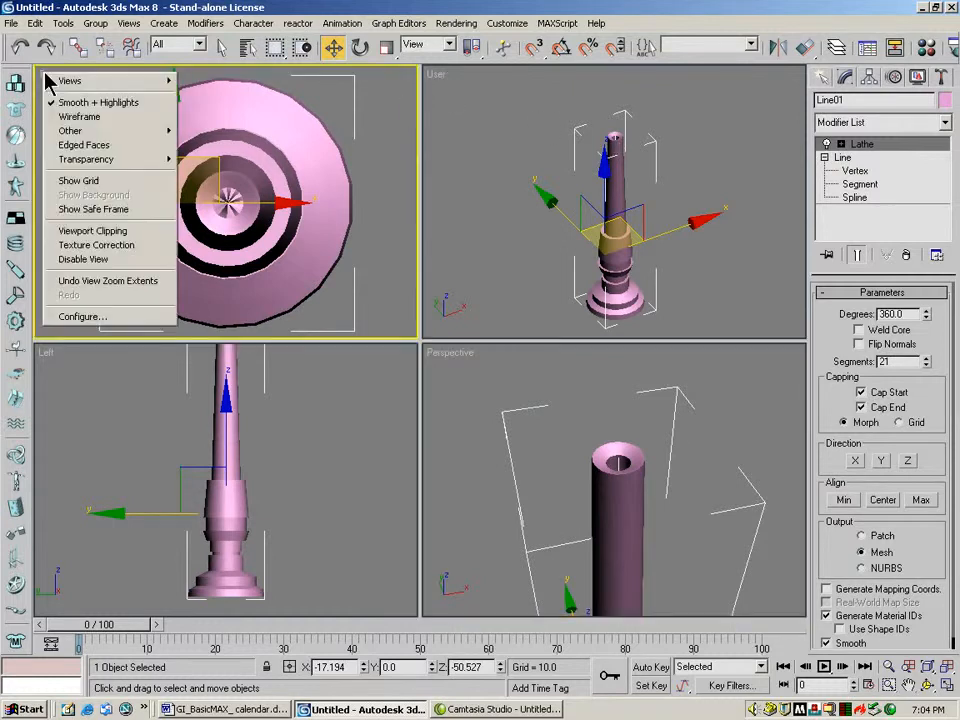
left_click(80, 145)
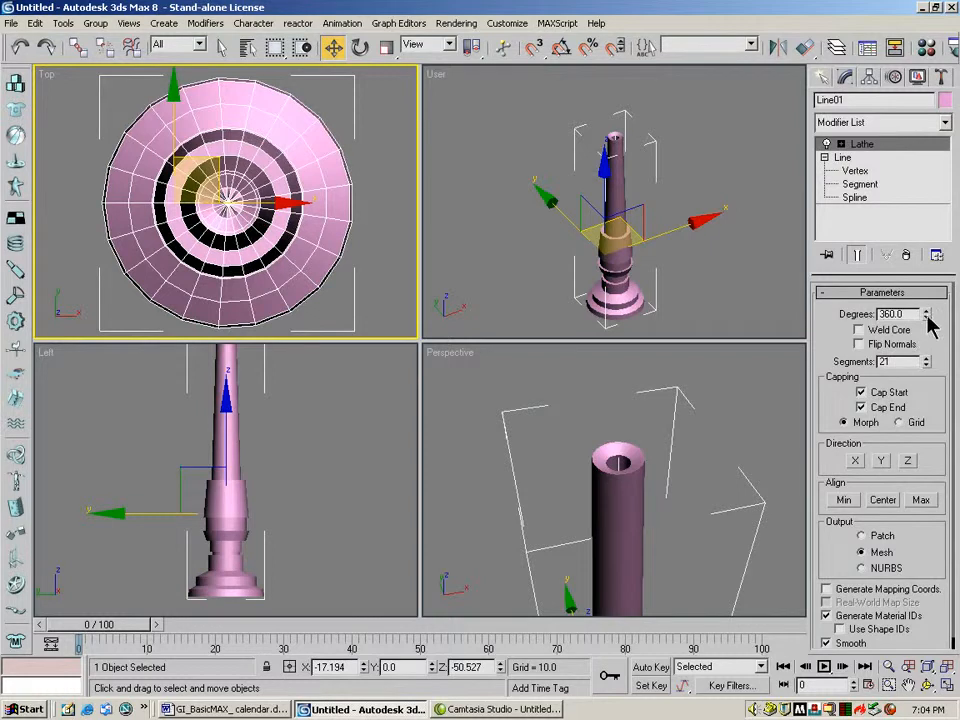
mouse_move(927, 370)
left_mouse_down()
mouse_move(929, 382)
mouse_move(928, 368)
left_mouse_up()
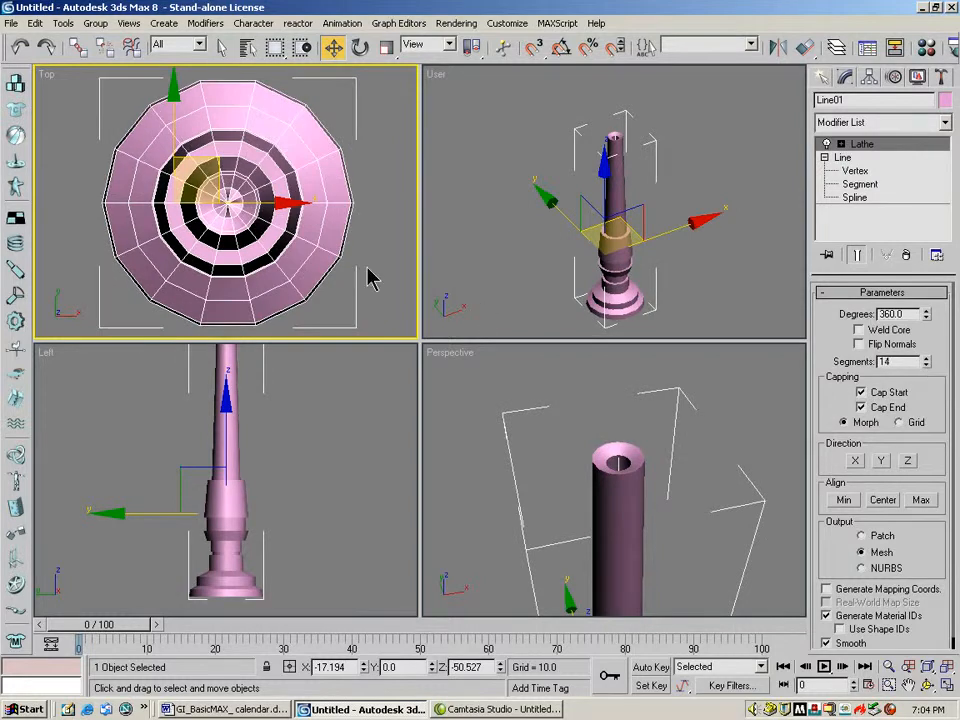
Examine the shaft and collar of the lathed column from several angles in the Perspective view.
left_click(927, 685)
left_click_drag(561, 503, 577, 483)
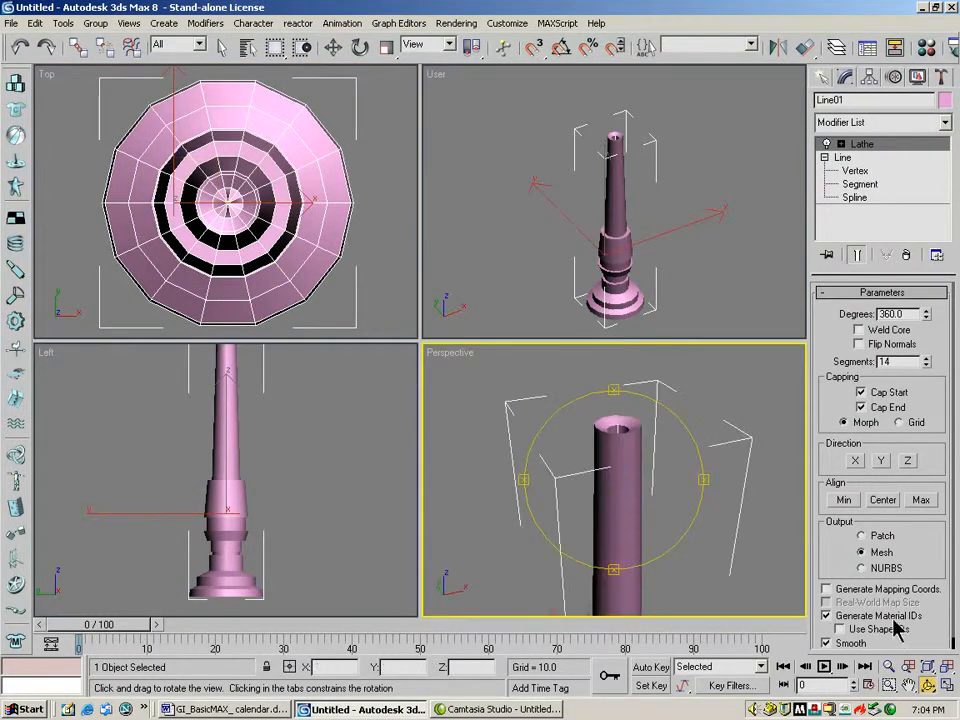
left_click(889, 667)
left_click_drag(671, 540, 628, 456)
left_click(911, 686)
key("ctrl+r")
left_click_drag(568, 467, 521, 446)
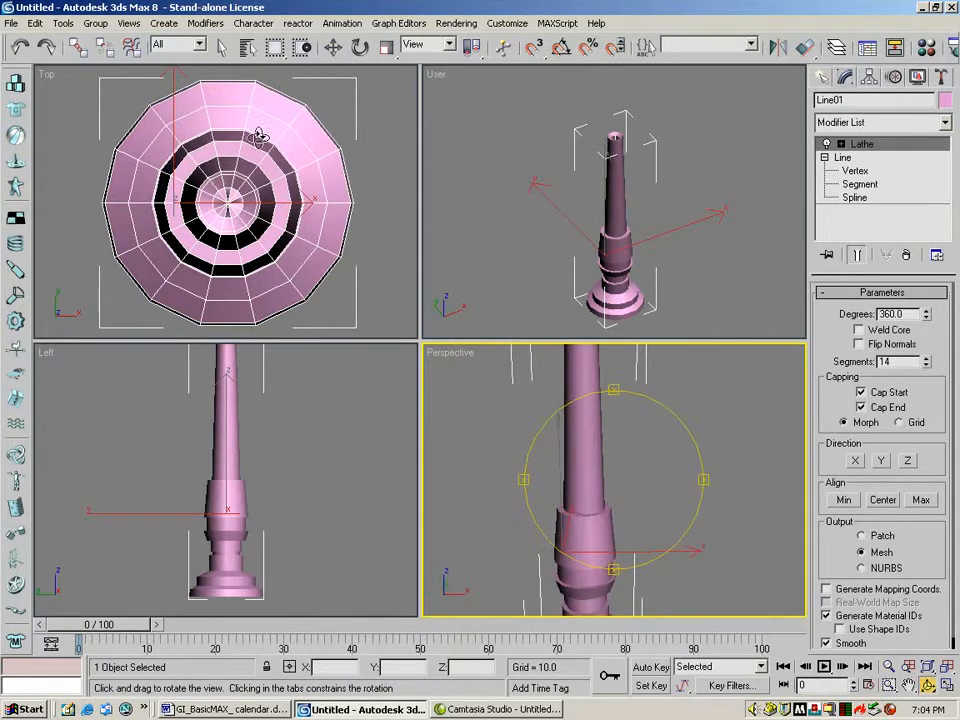
Change the column's object color to dark gray and view it in Perspective.
left_click(944, 100)
left_click(330, 287)
left_click(561, 443)
left_click_drag(561, 508, 542, 456)
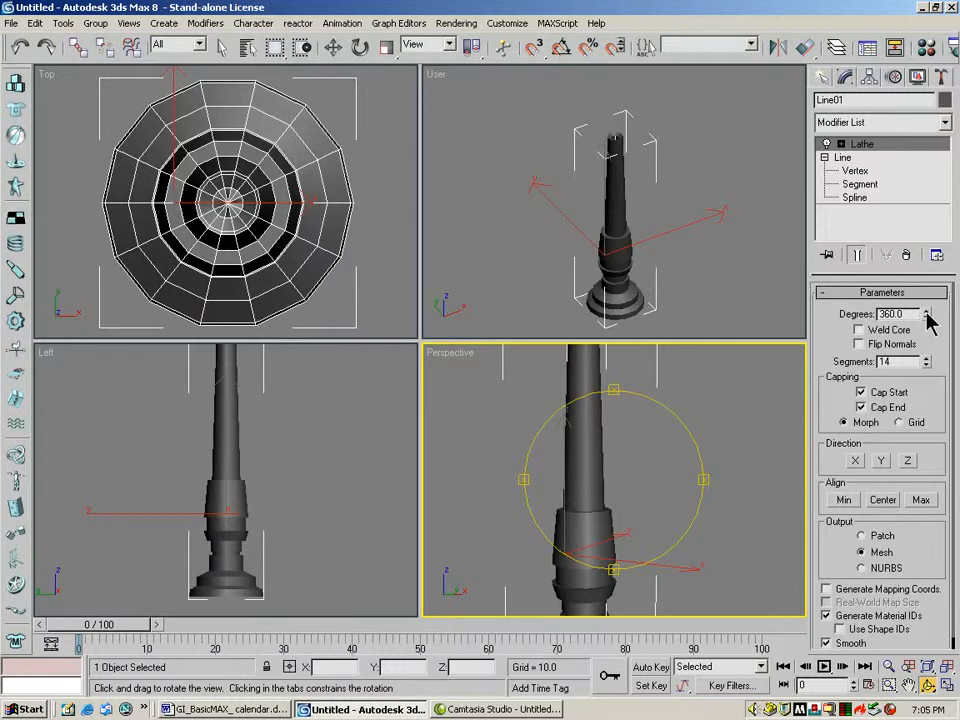
Try varying the Lathe's degrees of revolution.
left_click_drag(926, 314, 916, 266)
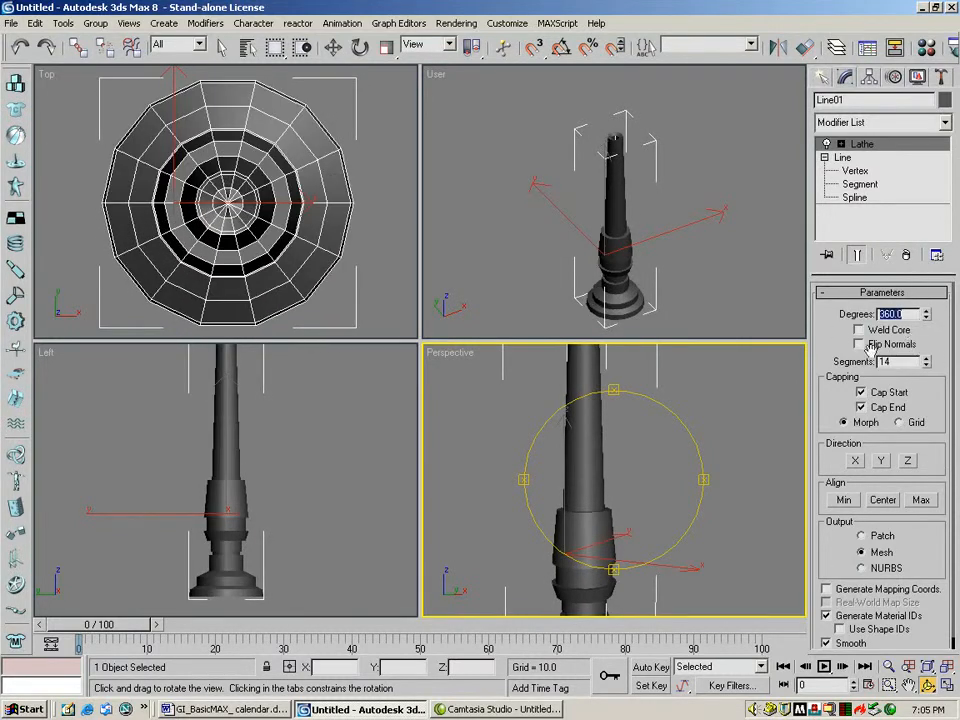